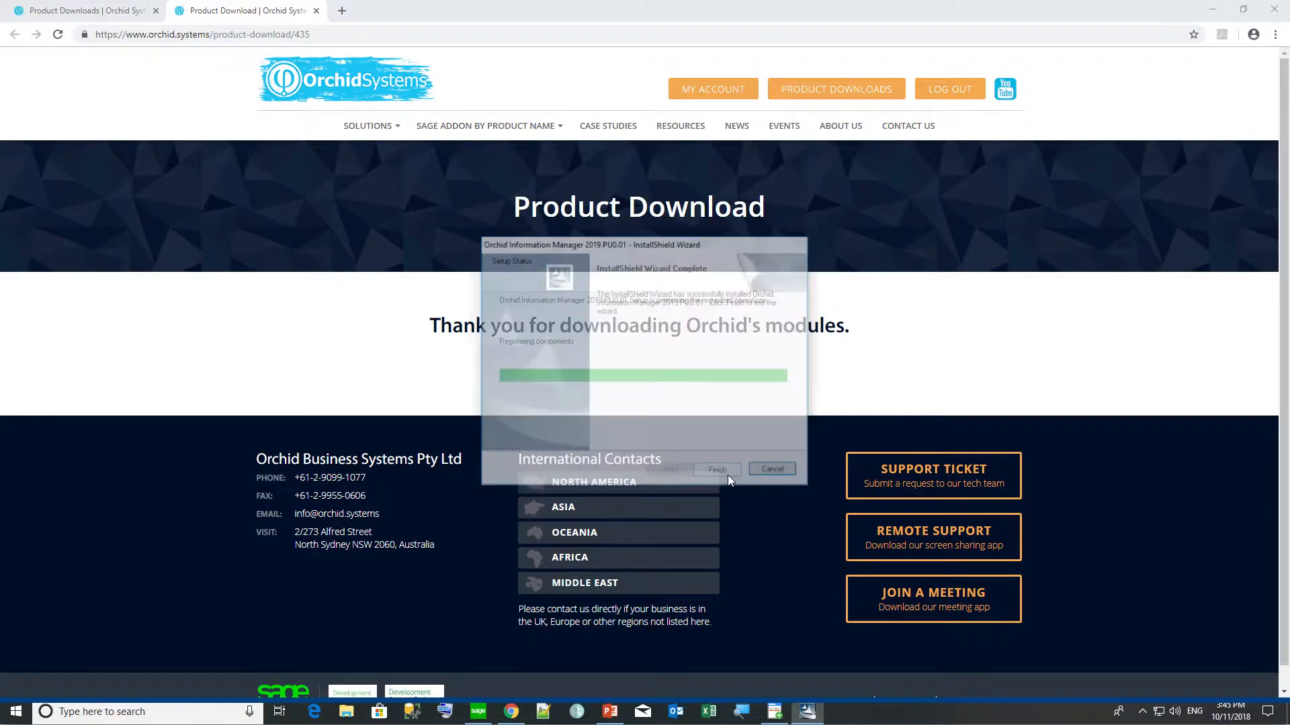
# Finish the Orchid Information Manager 2019 installation and close the InstallShield wizard.
pyautogui.click(728, 476)
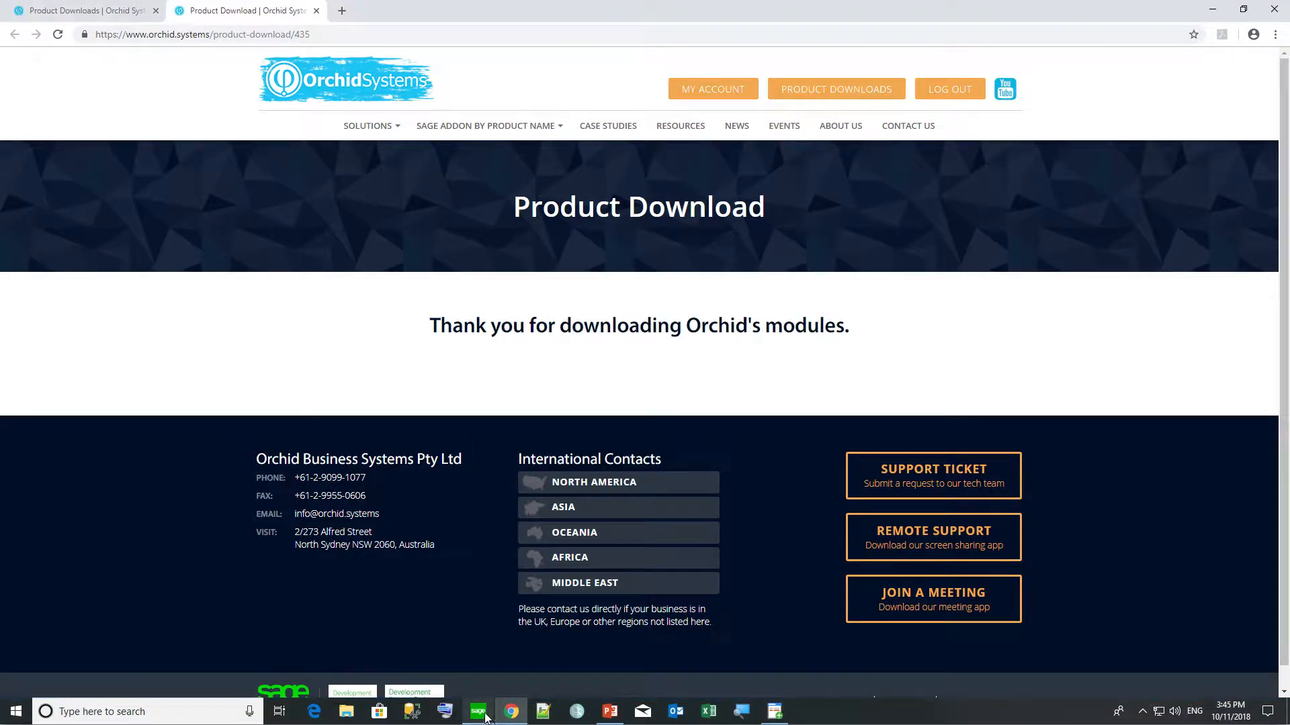
# Start Data Activation for the sample company in Sage 300, confirming the database is backed up.
pyautogui.moveTo(481, 718)
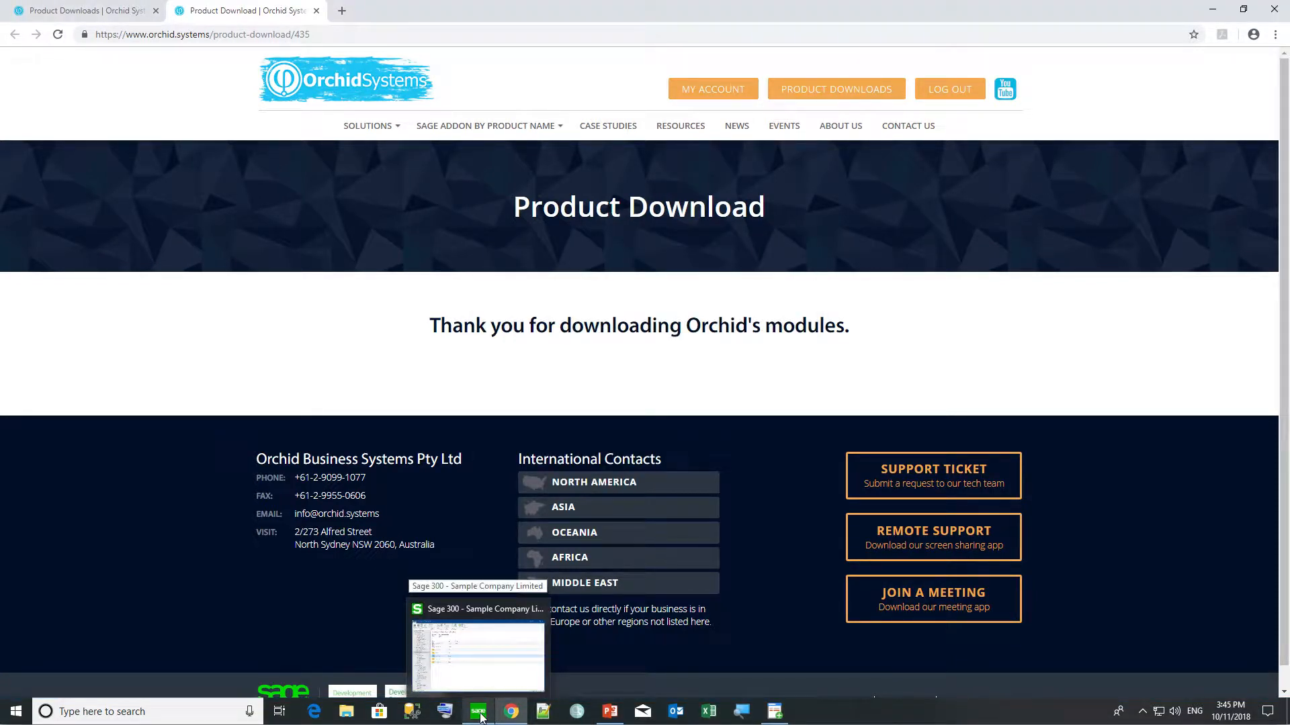
pyautogui.click(481, 718)
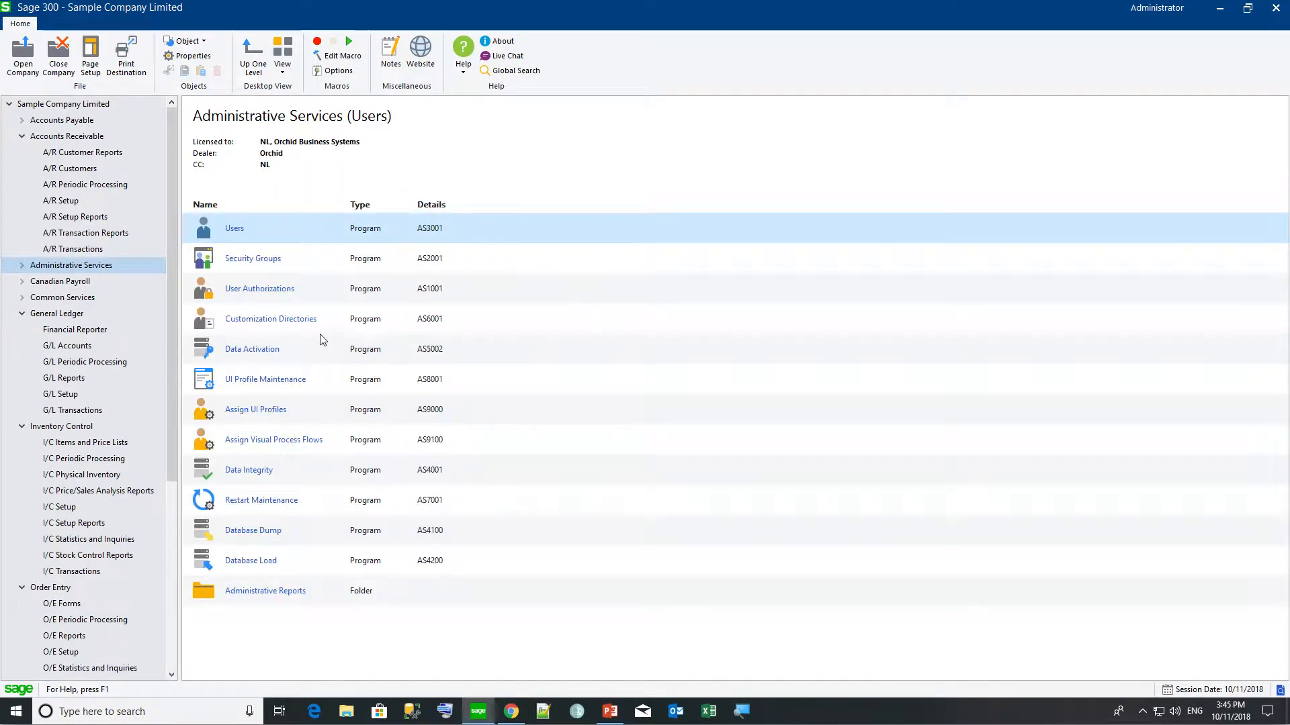
pyautogui.click(235, 352)
pyautogui.click(618, 378)
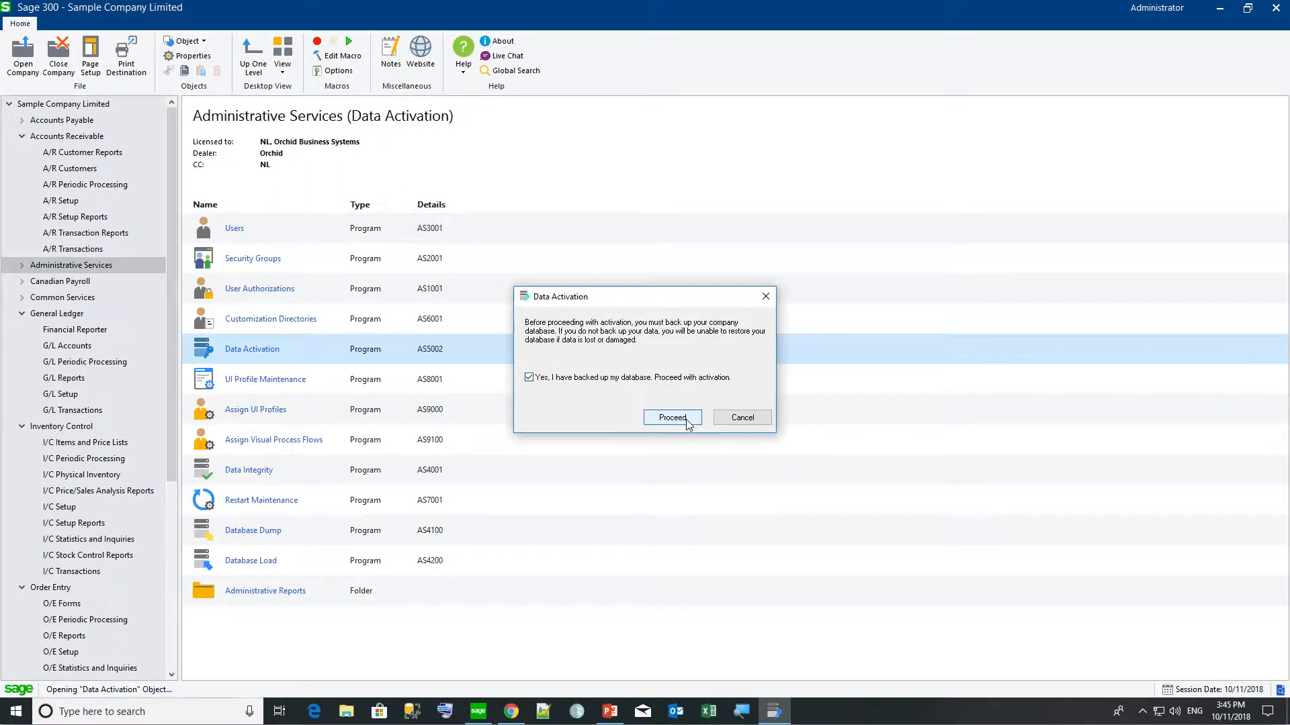
pyautogui.click(681, 417)
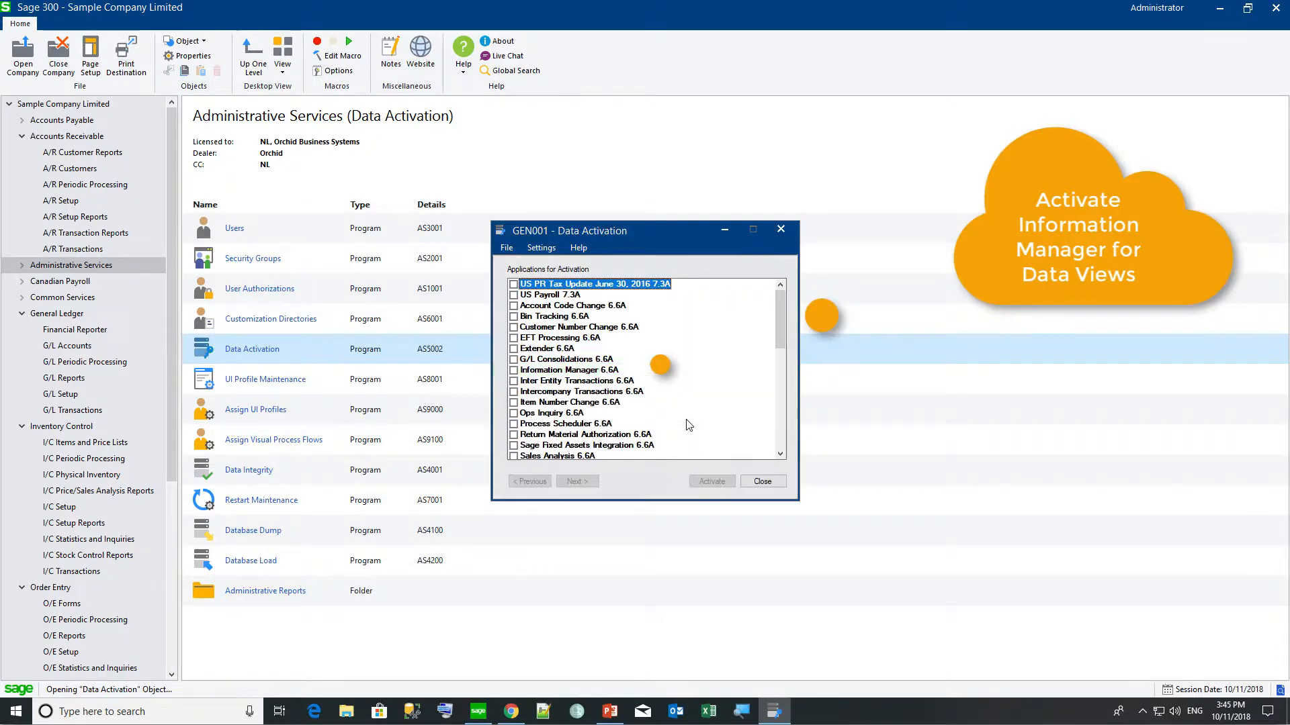
# Activate Information Manager 6.6A and dismiss the success message.
pyautogui.click(513, 370)
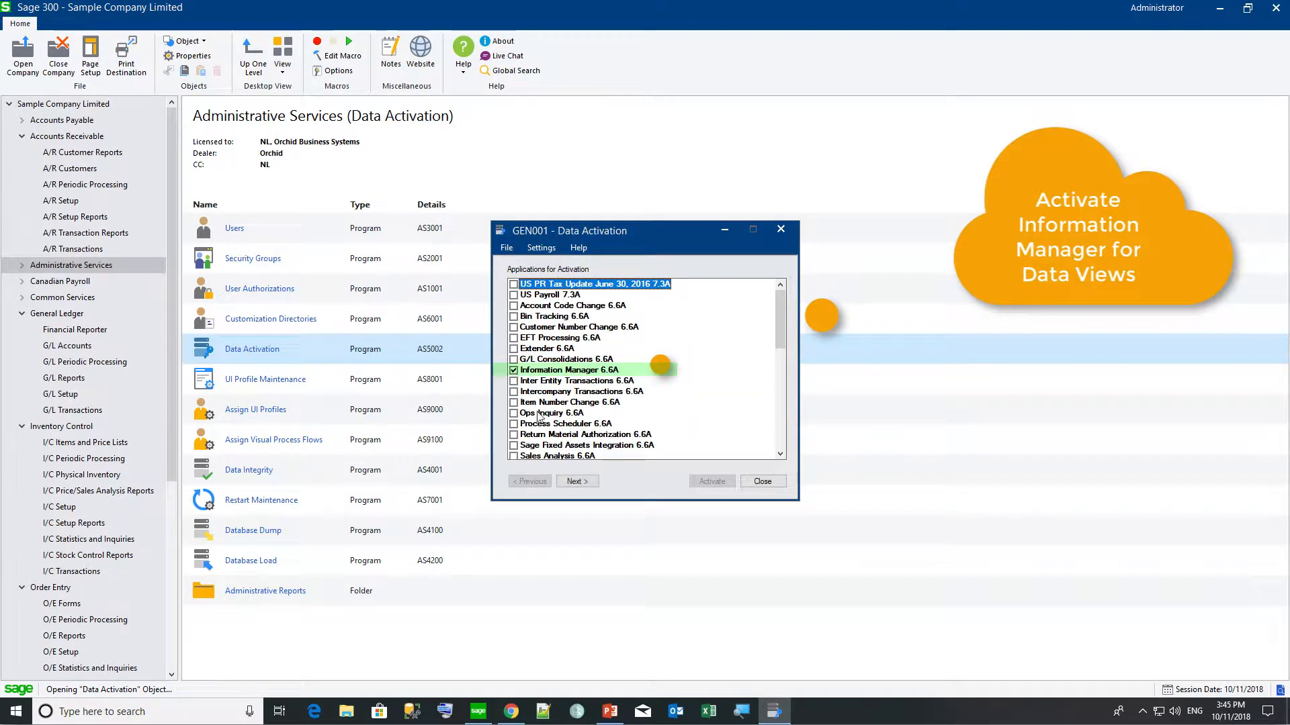
pyautogui.click(587, 482)
pyautogui.click(711, 481)
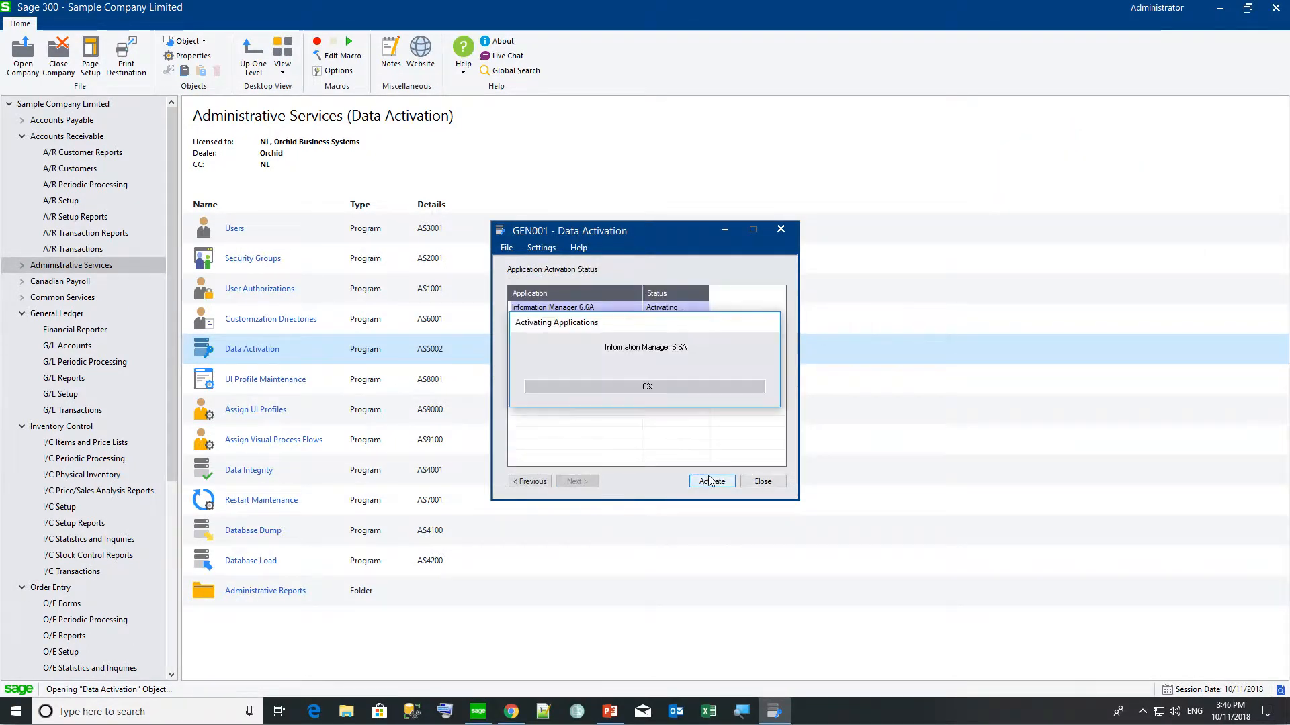
pyautogui.click(756, 375)
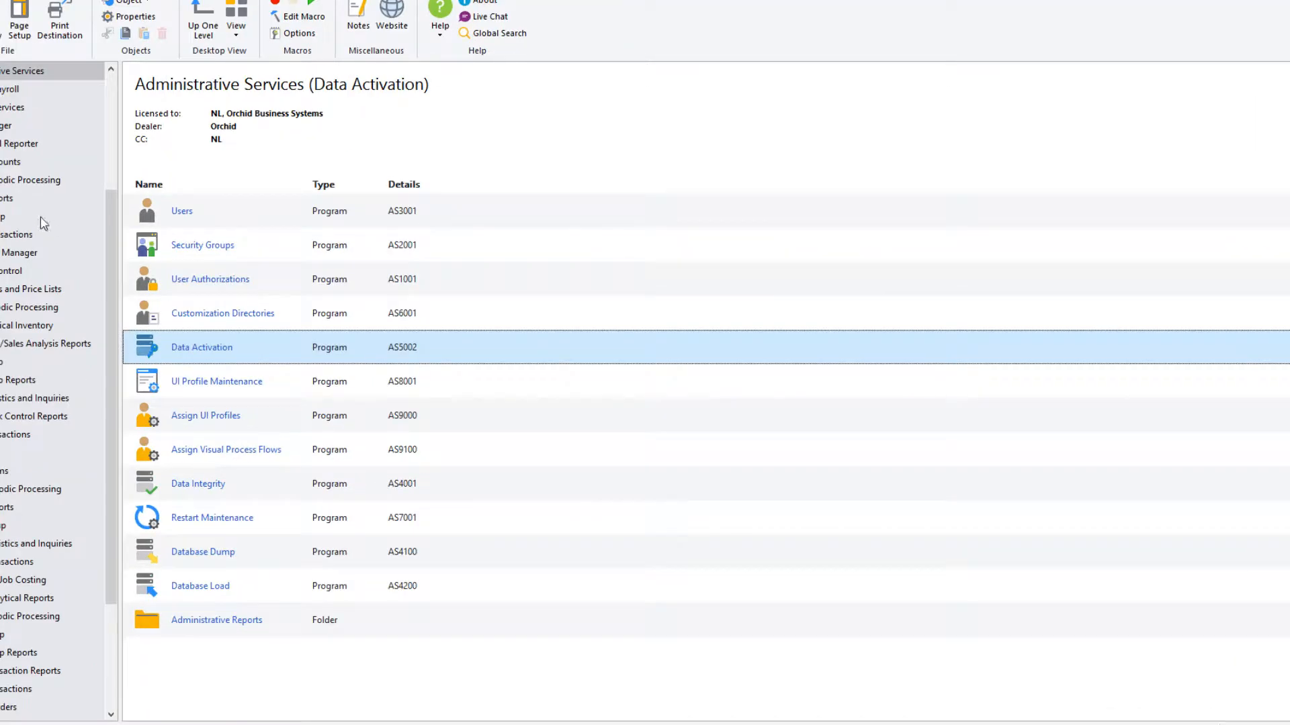
# Review the Information Manager license, then open the blank I/M Setup Infoset Codes window.
pyautogui.click(13, 252)
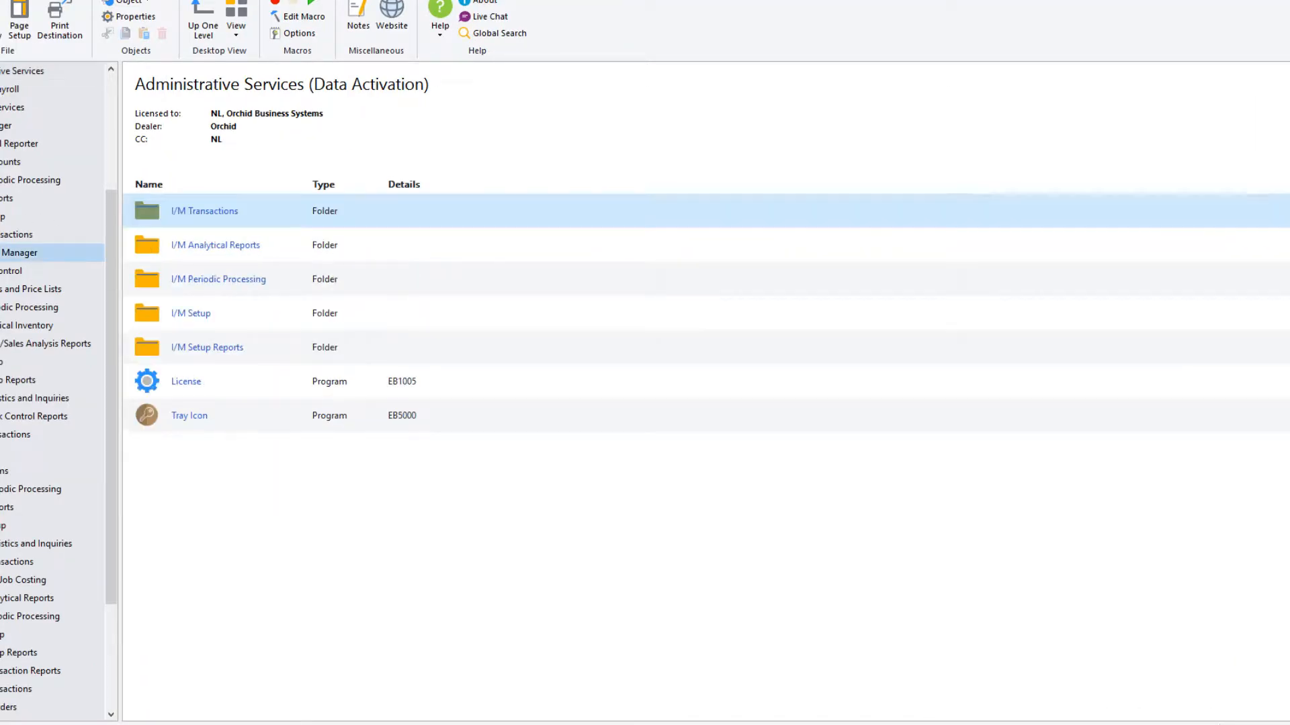
pyautogui.doubleClick(167, 383)
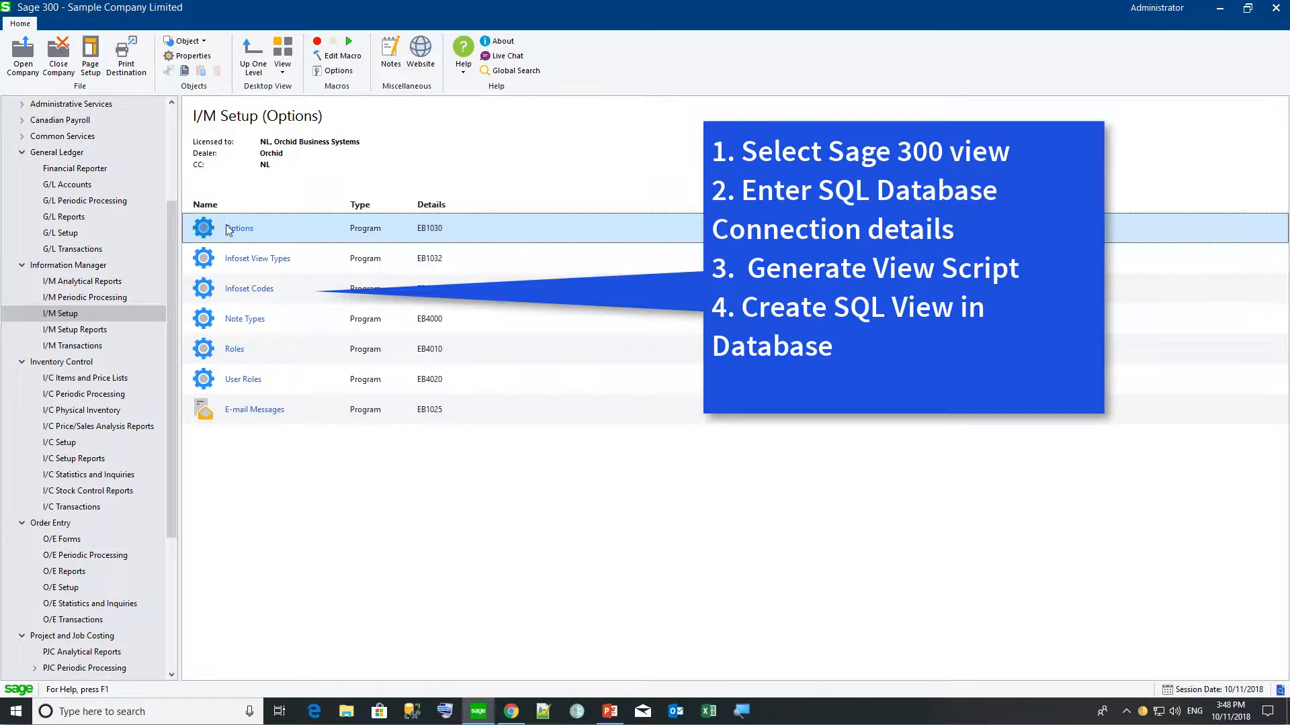
pyautogui.doubleClick(208, 288)
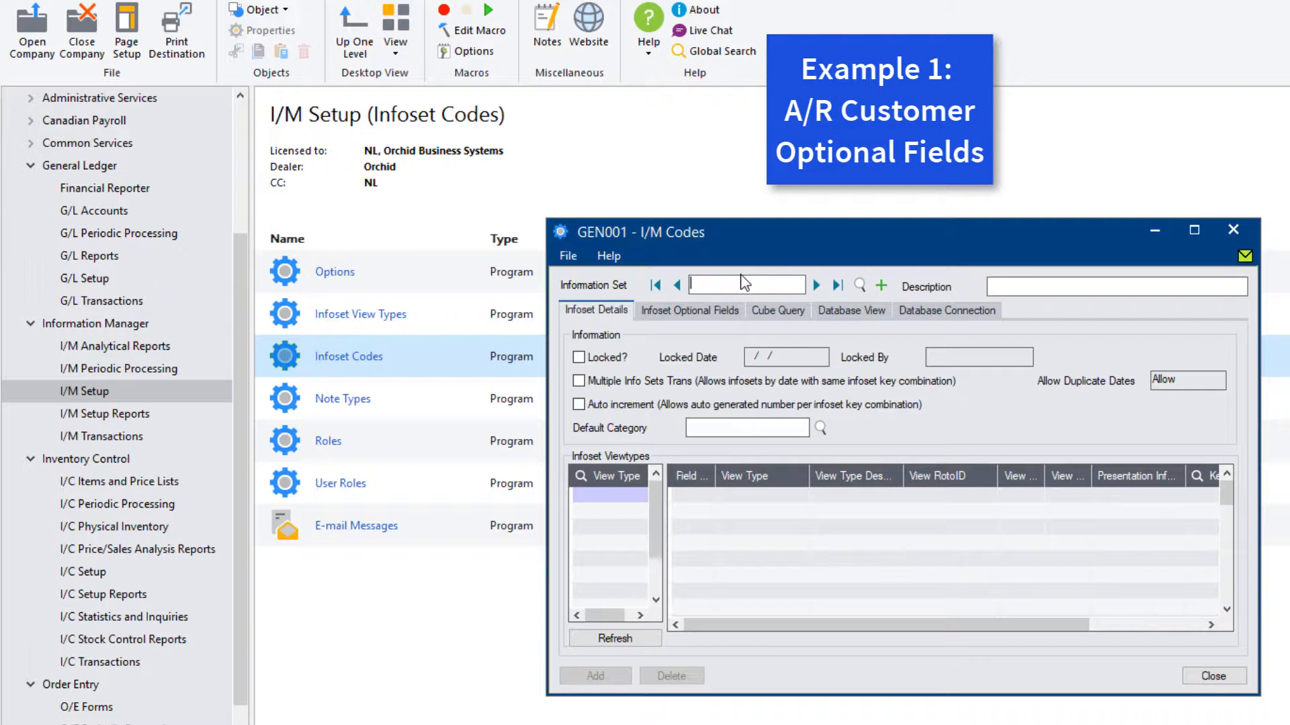
# Create information set EBARCUSTOMER with the description 'AR Customer optional fields'.
pyautogui.write('EBARCUS')
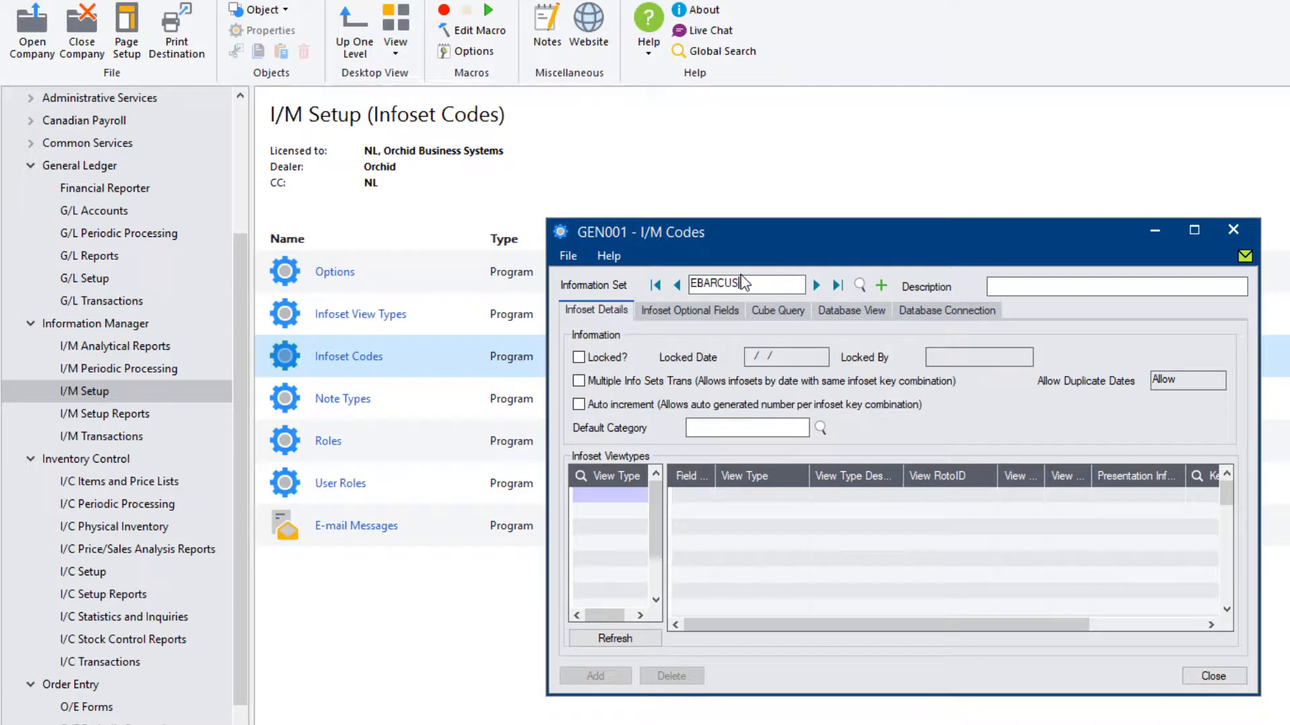
pyautogui.write('TOMER')
pyautogui.press('Tab')
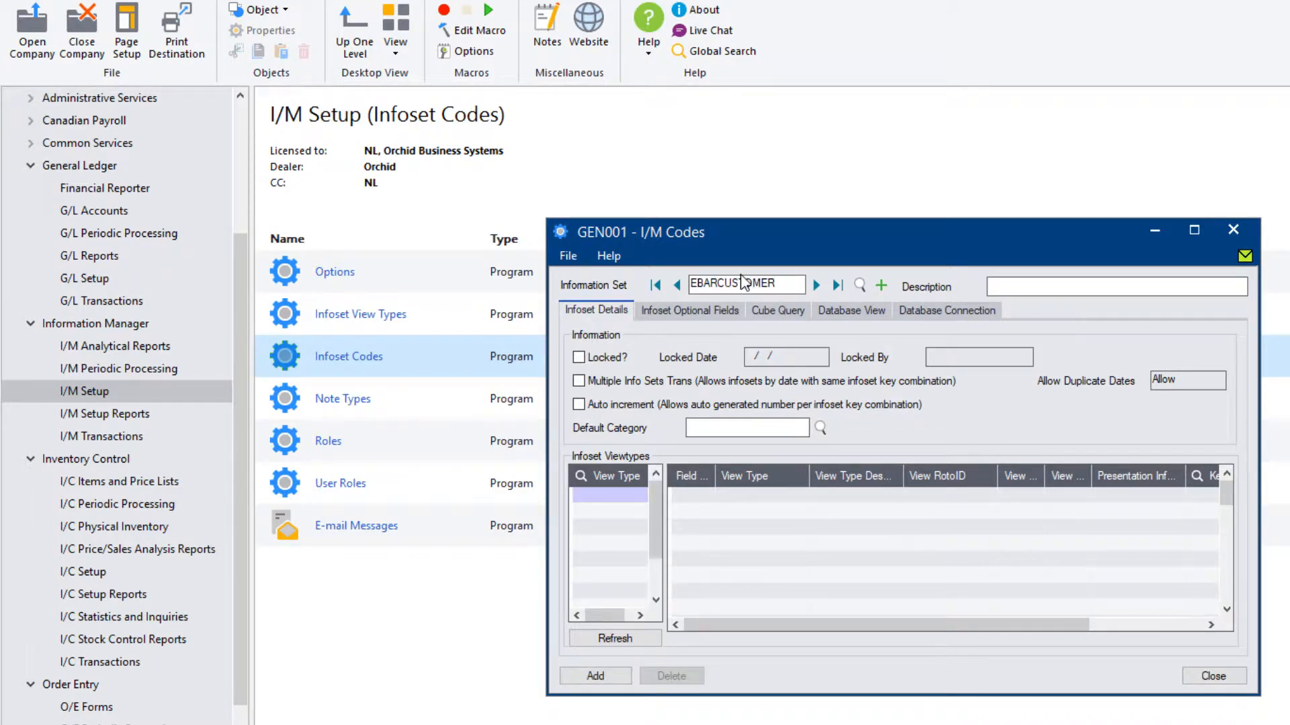
pyautogui.write('AR Customer optional fields')
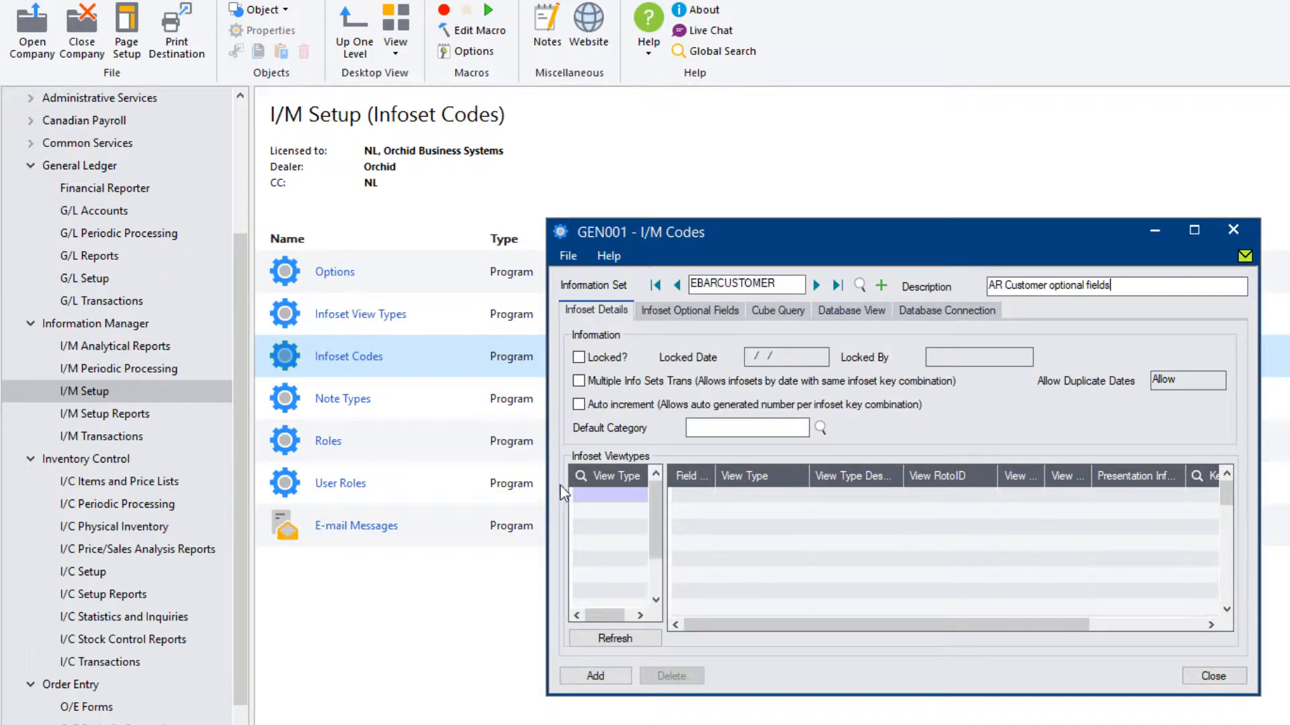
# Search view types by description for 'customer' and load ARCUSTOMER as the infoset's view type.
pyautogui.click(596, 499)
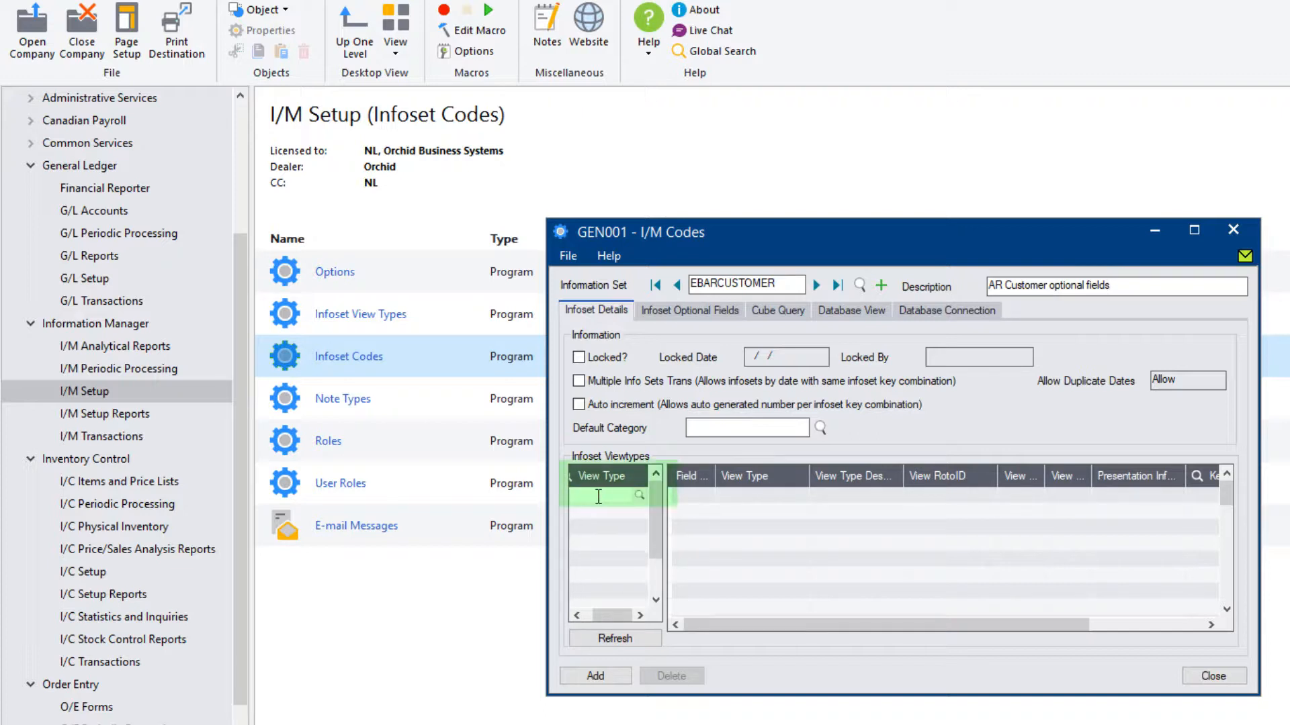
pyautogui.click(639, 498)
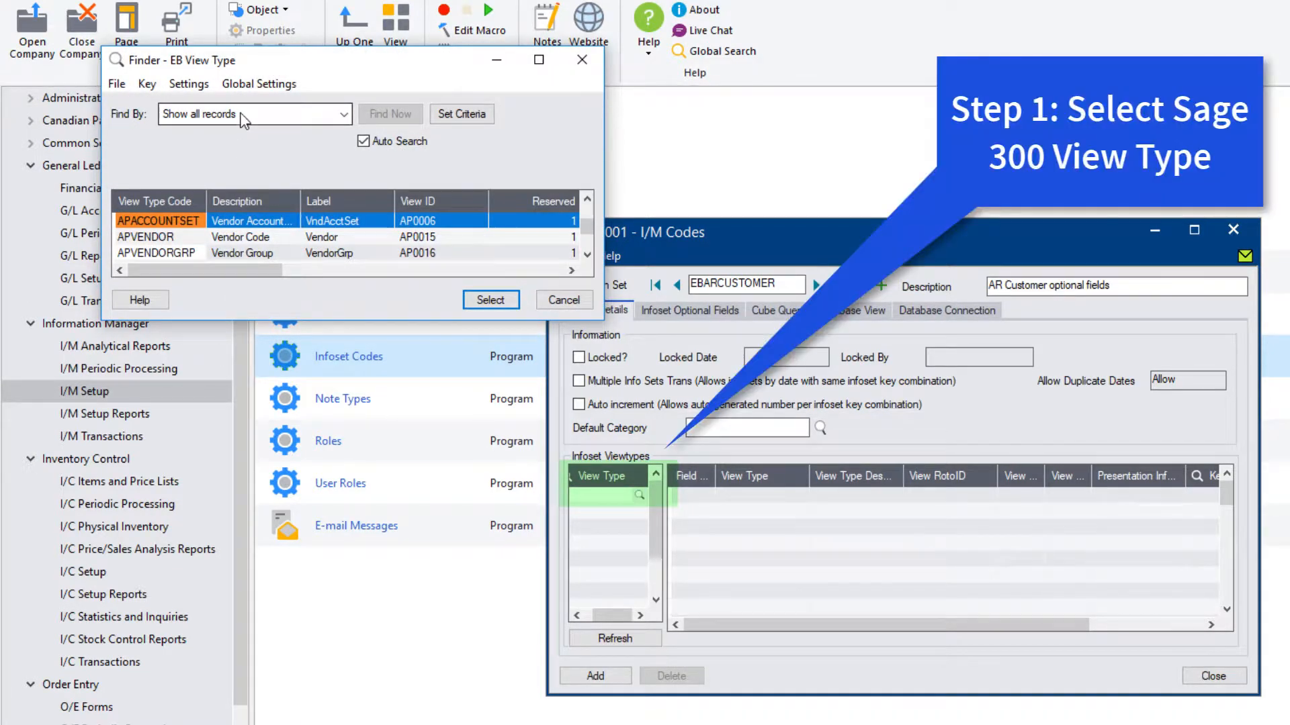
pyautogui.click(240, 113)
pyautogui.click(203, 164)
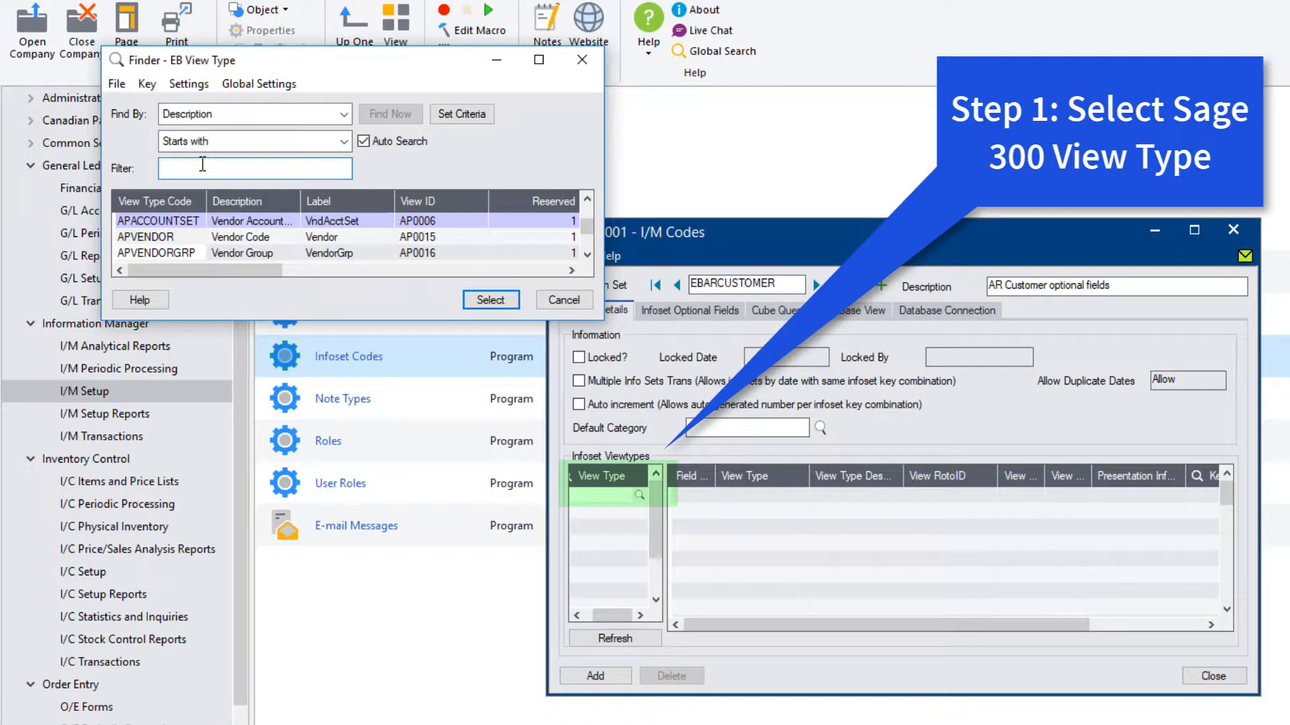
pyautogui.write('customer')
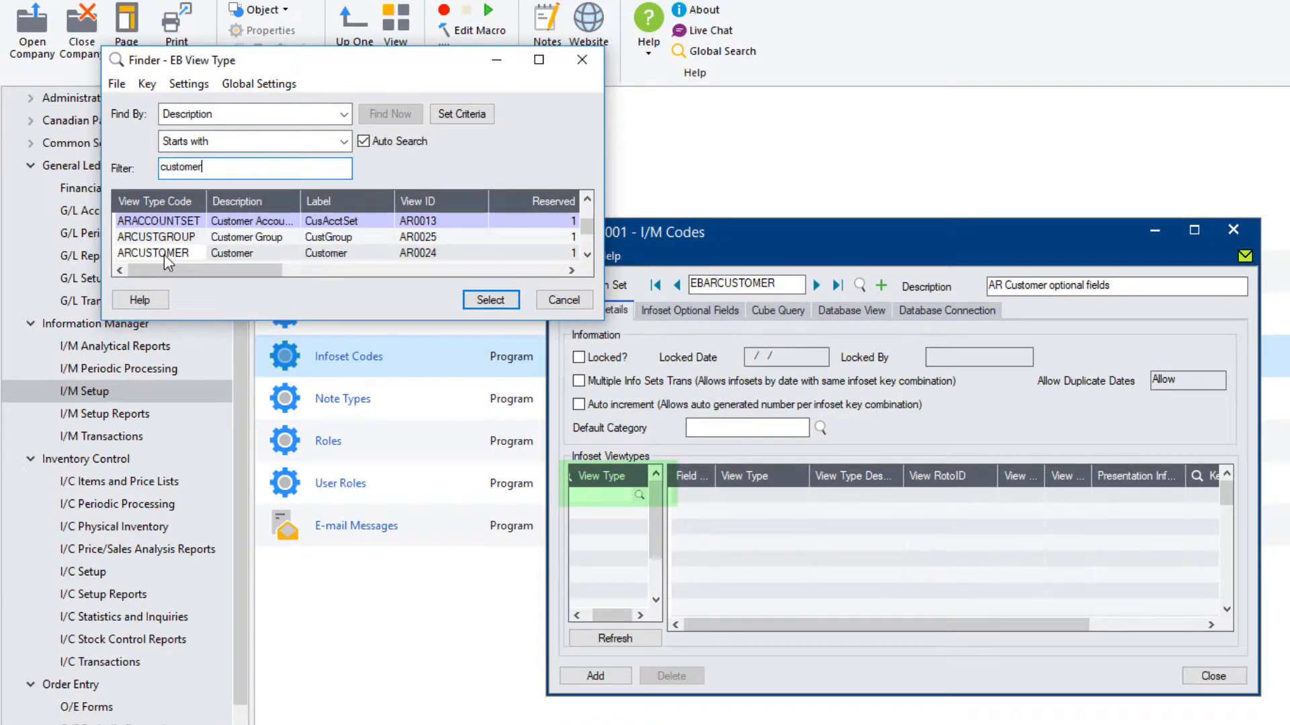
pyautogui.doubleClick(164, 254)
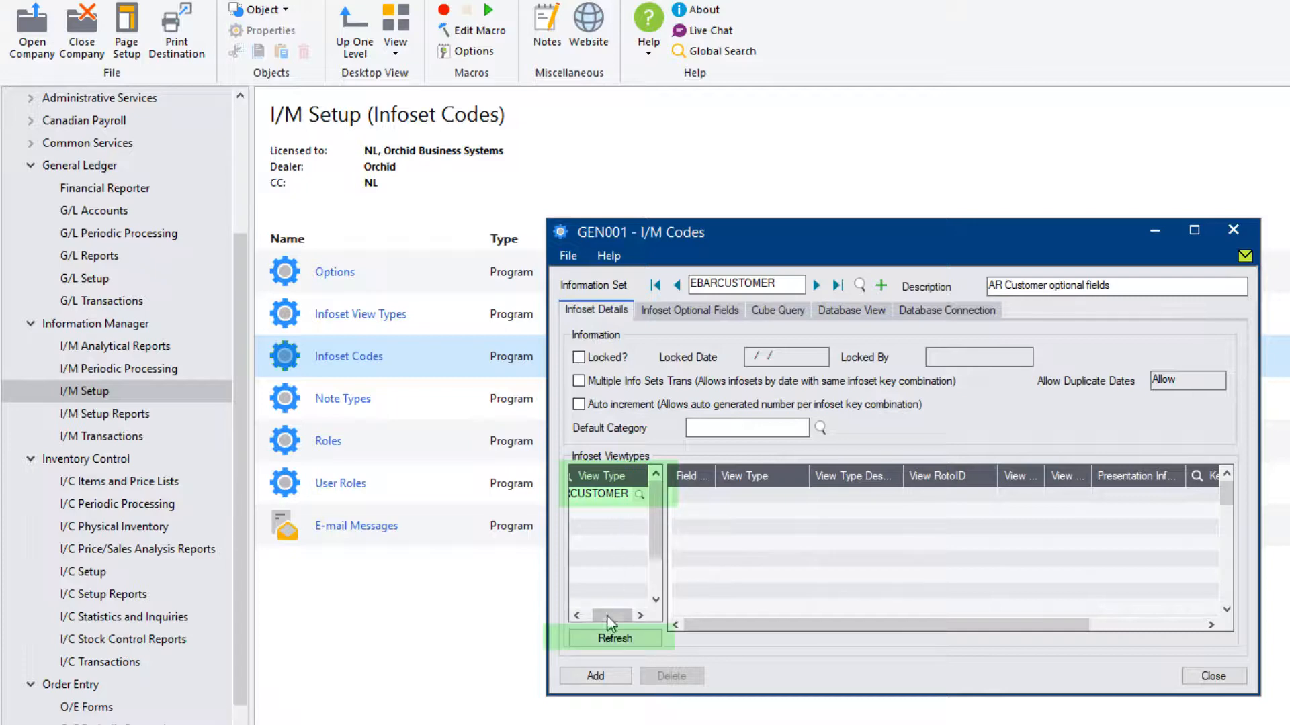
pyautogui.click(608, 638)
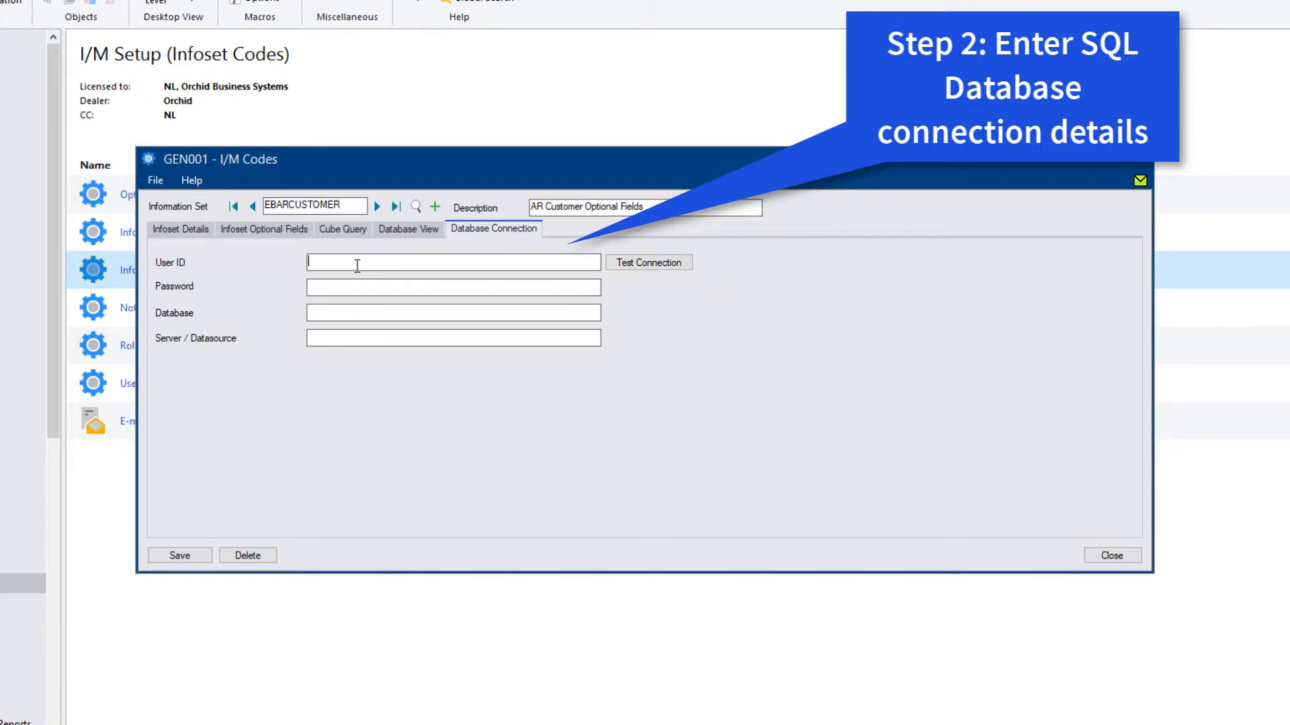
# Enter SQL user 'orchid' with its password and confirm the GEN001 connection test succeeds.
pyautogui.write('orchid')
pyautogui.press('Tab')
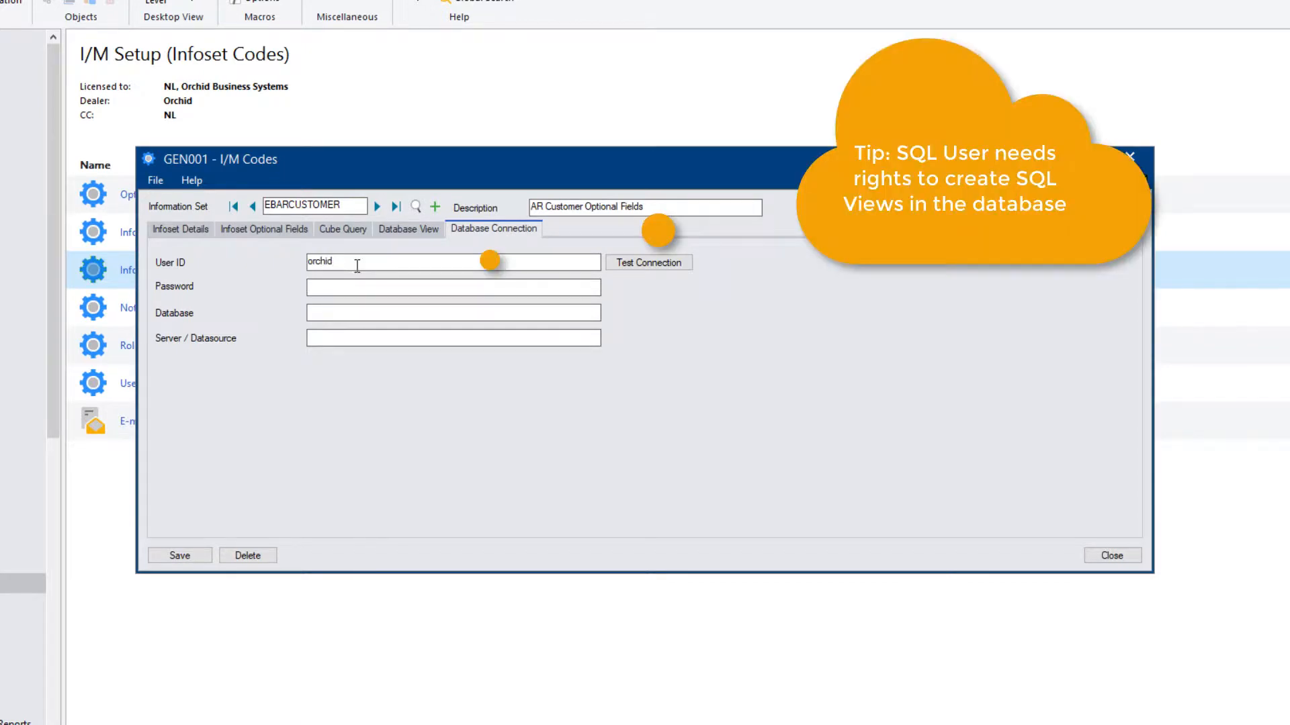
pyautogui.write('********')
pyautogui.press('Tab')
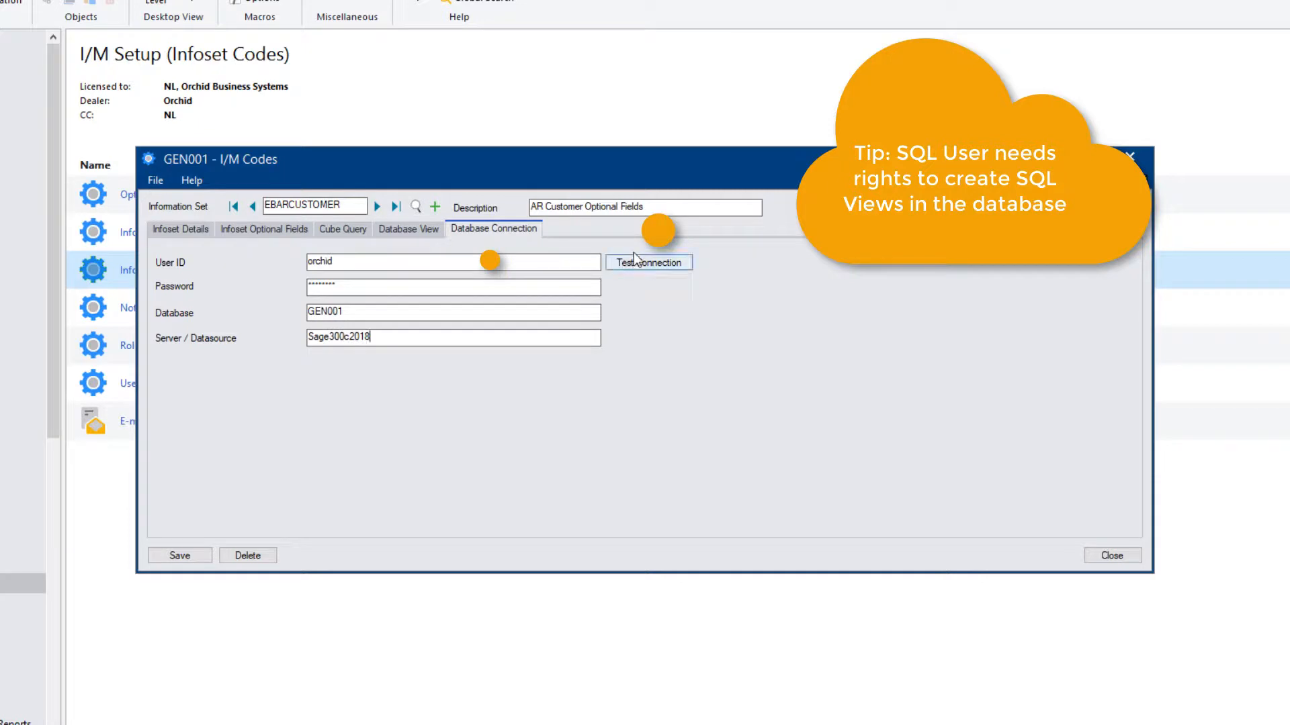
pyautogui.click(630, 262)
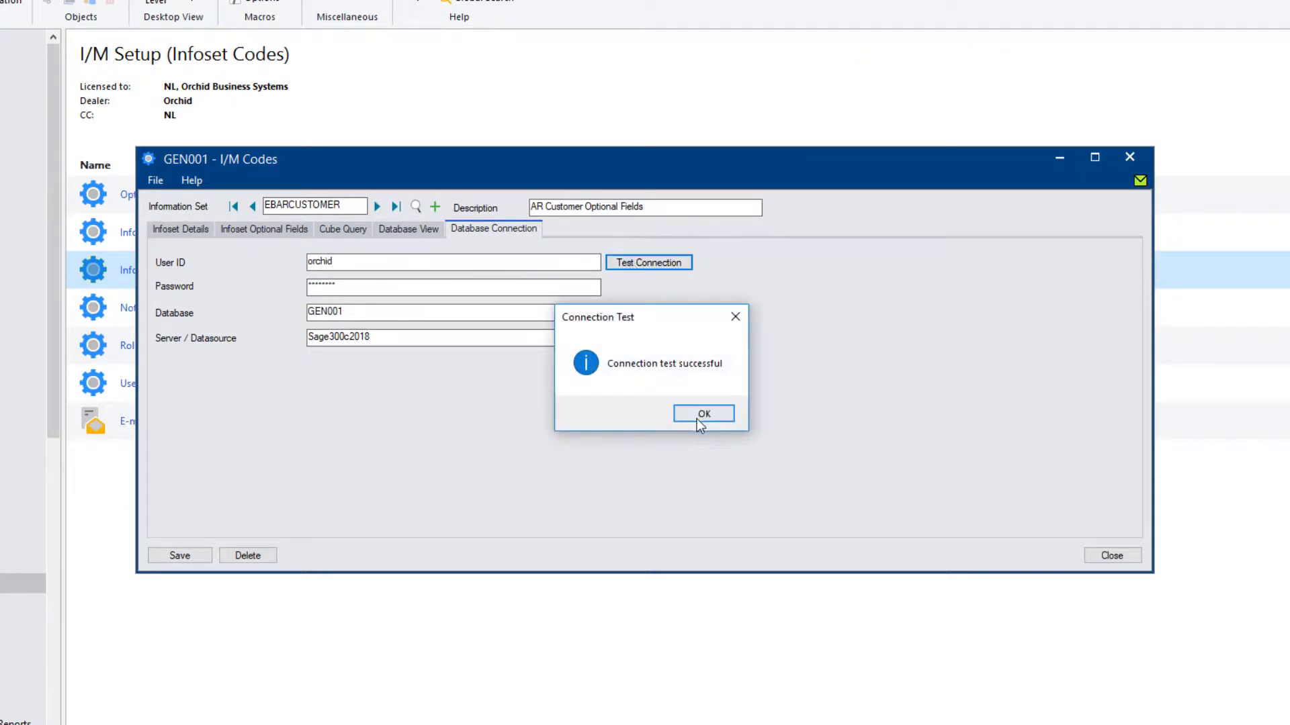
pyautogui.click(699, 417)
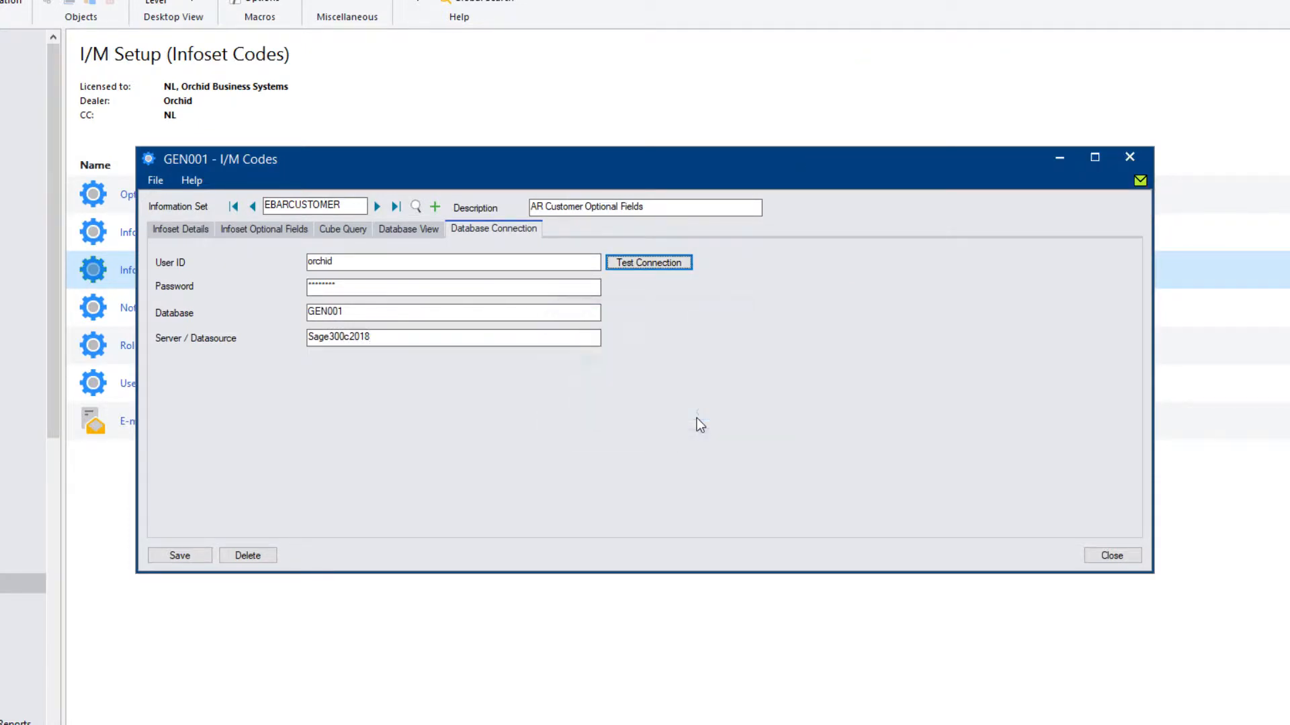
pyautogui.click(401, 231)
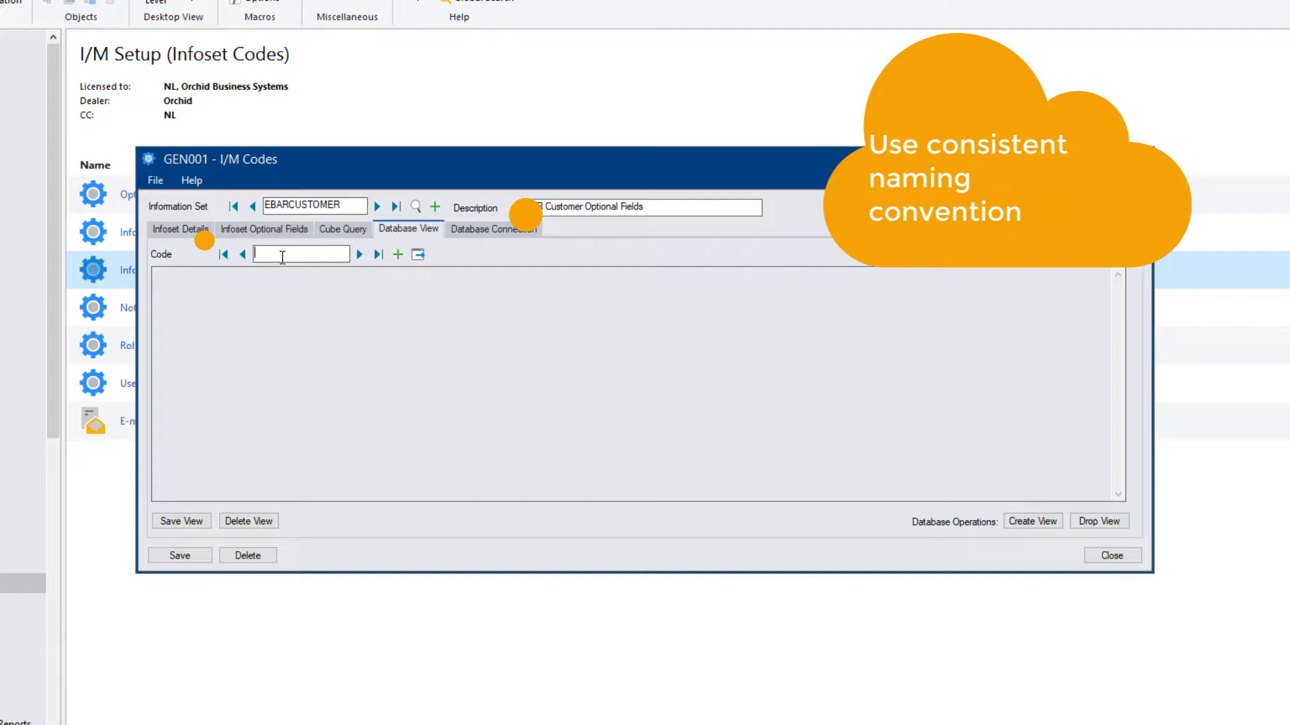
# Name the view VEBARCUSTOMER, generate the default create-view script, and save it.
pyautogui.write('VE')
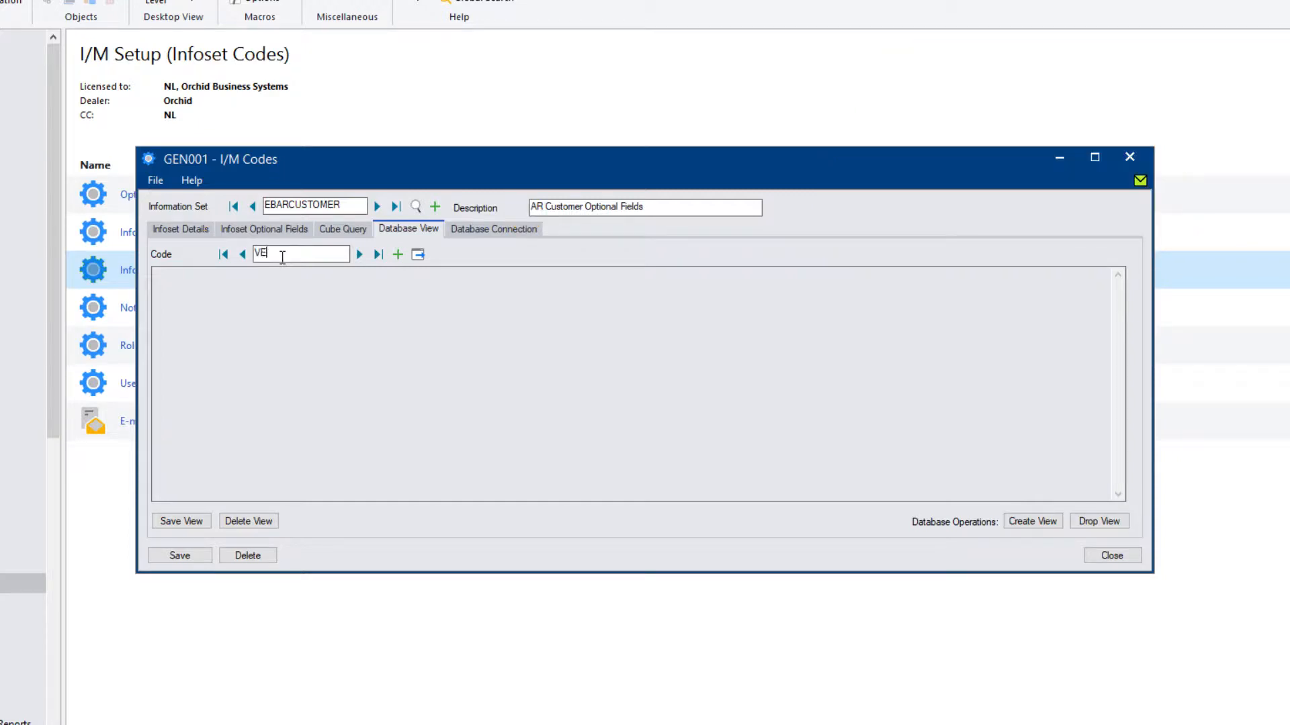
pyautogui.write('BARCUSTOMER')
pyautogui.press('BackSpace')
pyautogui.press('BackSpace')
pyautogui.press('BackSpace')
pyautogui.press('BackSpace')
pyautogui.write('MER')
pyautogui.click(418, 255)
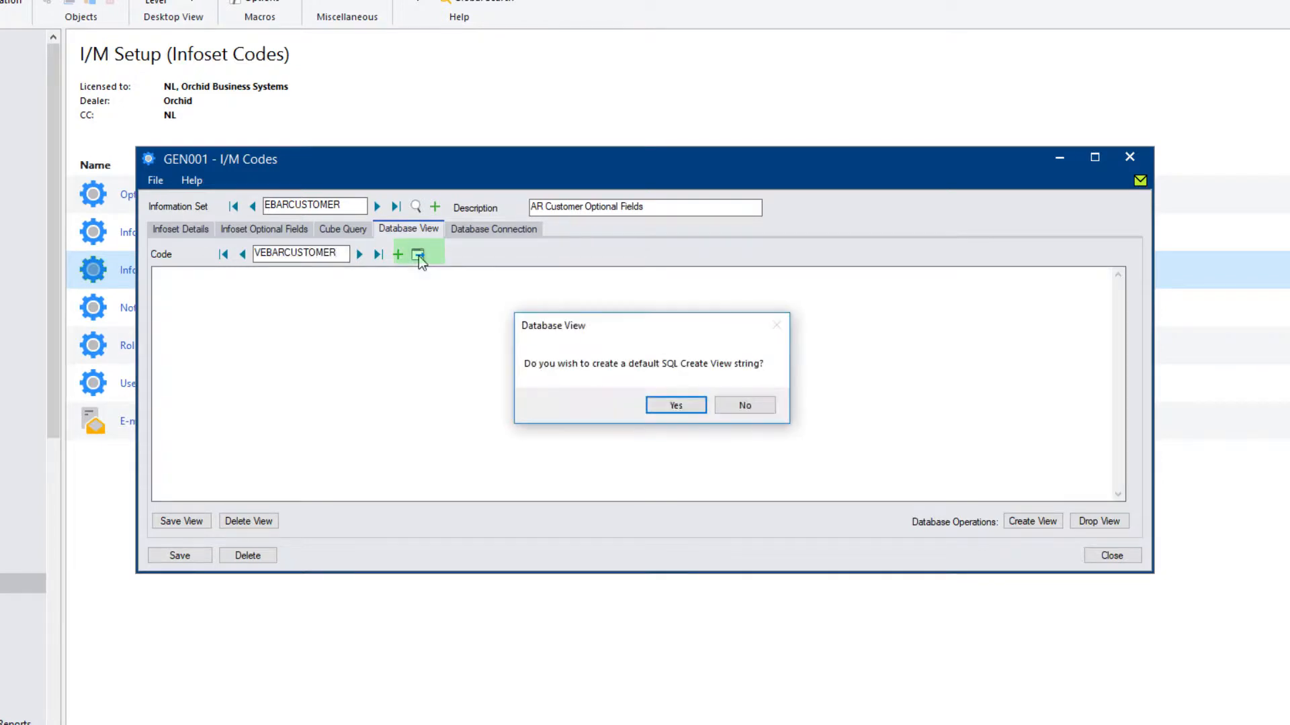
pyautogui.click(672, 407)
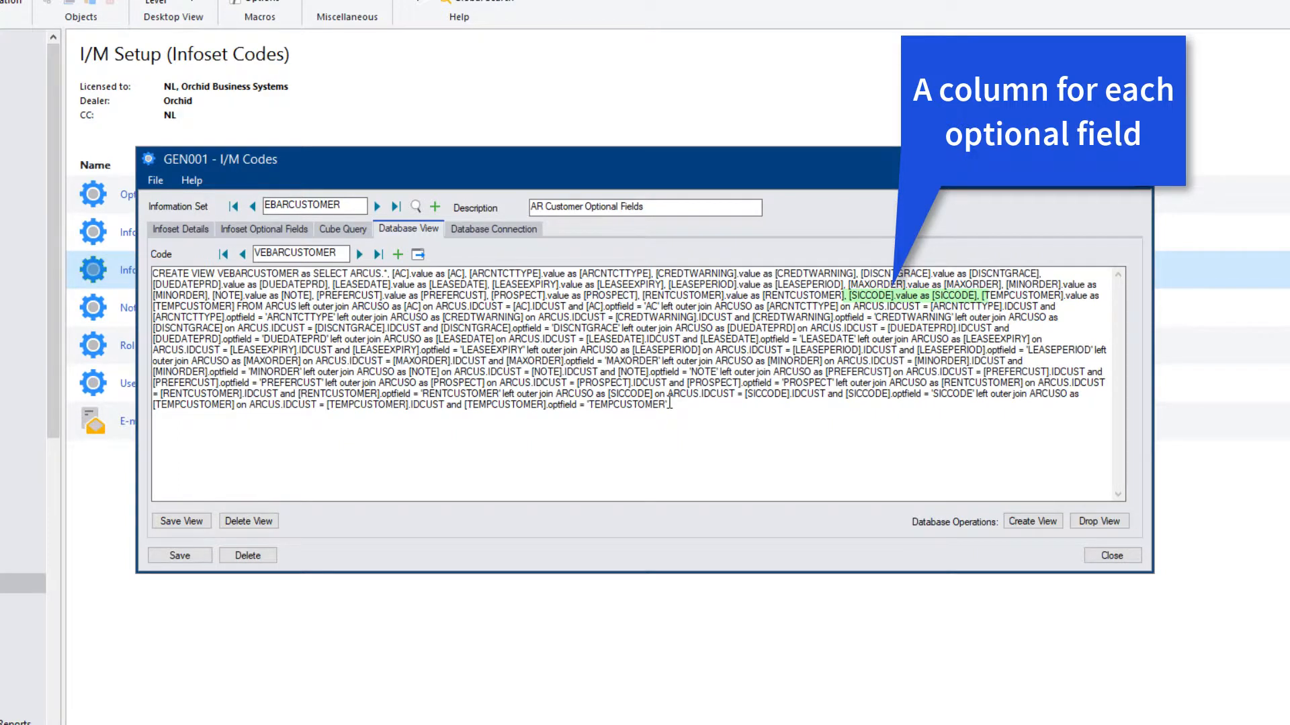
pyautogui.click(168, 522)
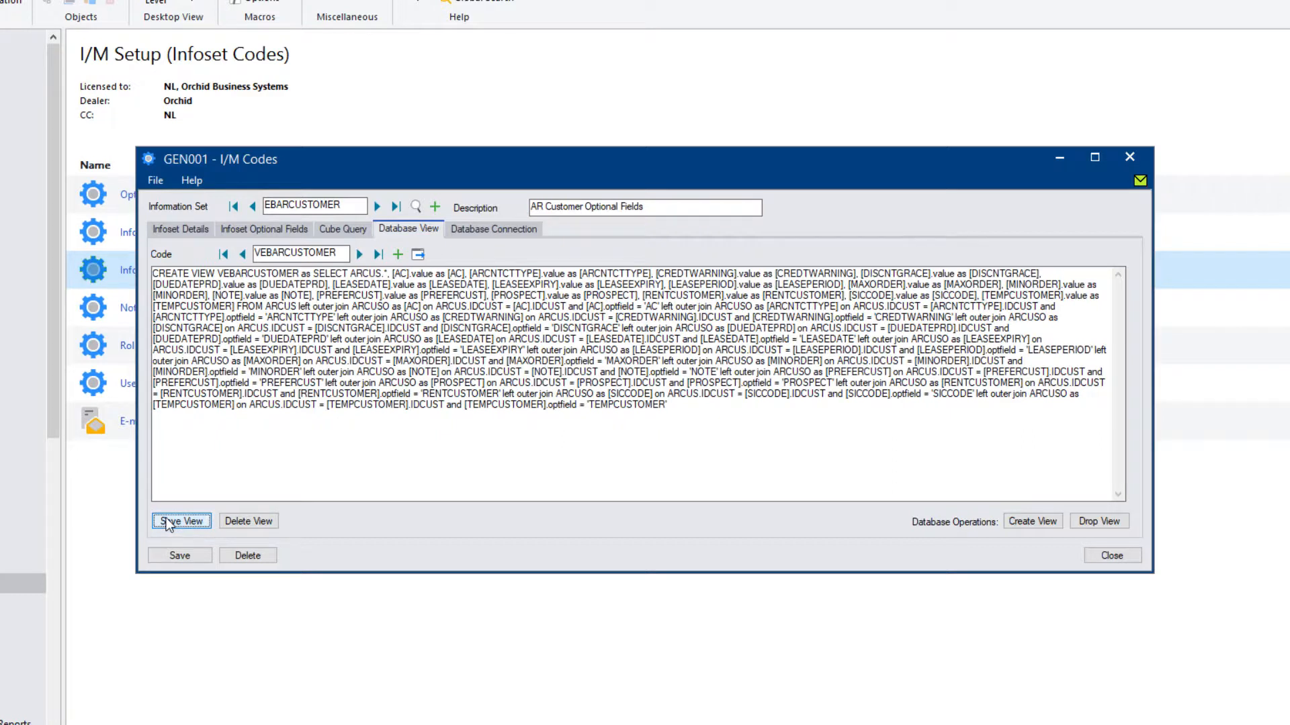
# Create the VEBARCUSTOMER SQL view in the database.
pyautogui.click(1029, 524)
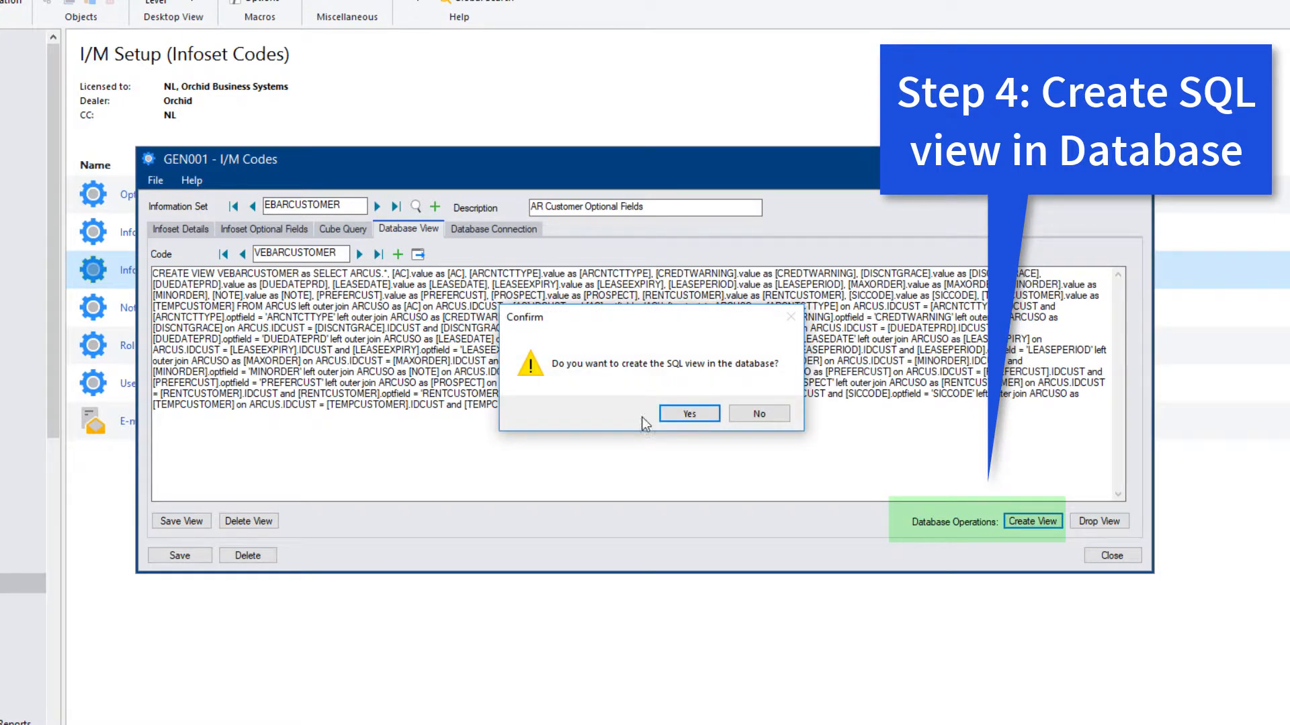
pyautogui.click(680, 412)
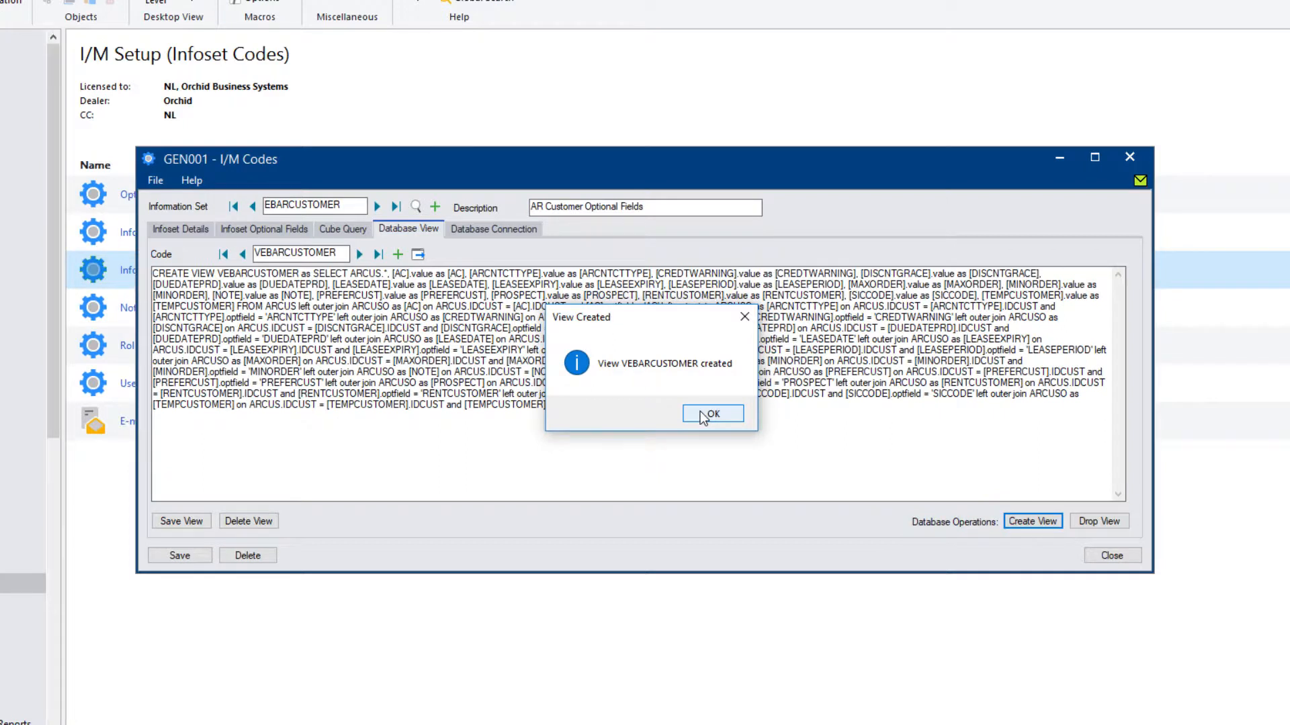
pyautogui.click(711, 413)
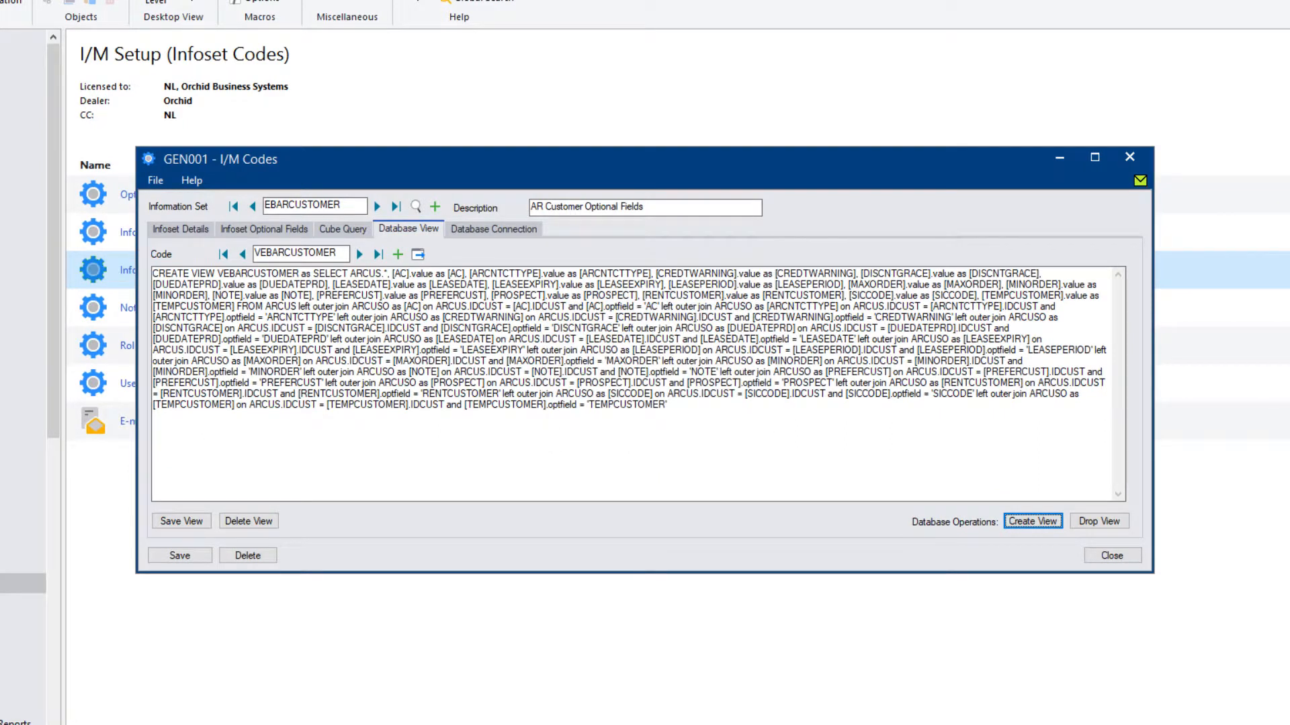
pyautogui.moveTo(412, 711)
pyautogui.click(356, 712)
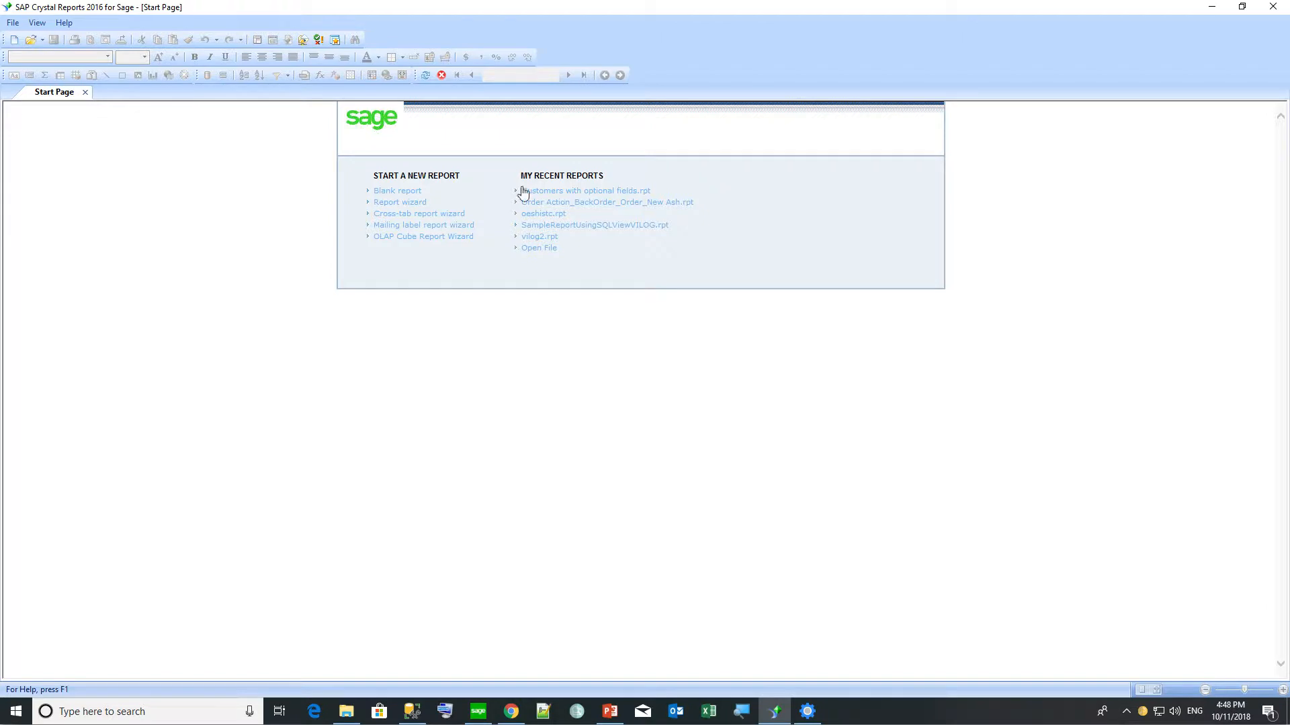
# Start a Report Wizard report using the VEBARCUSTOMER view and CSCOM table from sage300c2018_3.
pyautogui.click(393, 202)
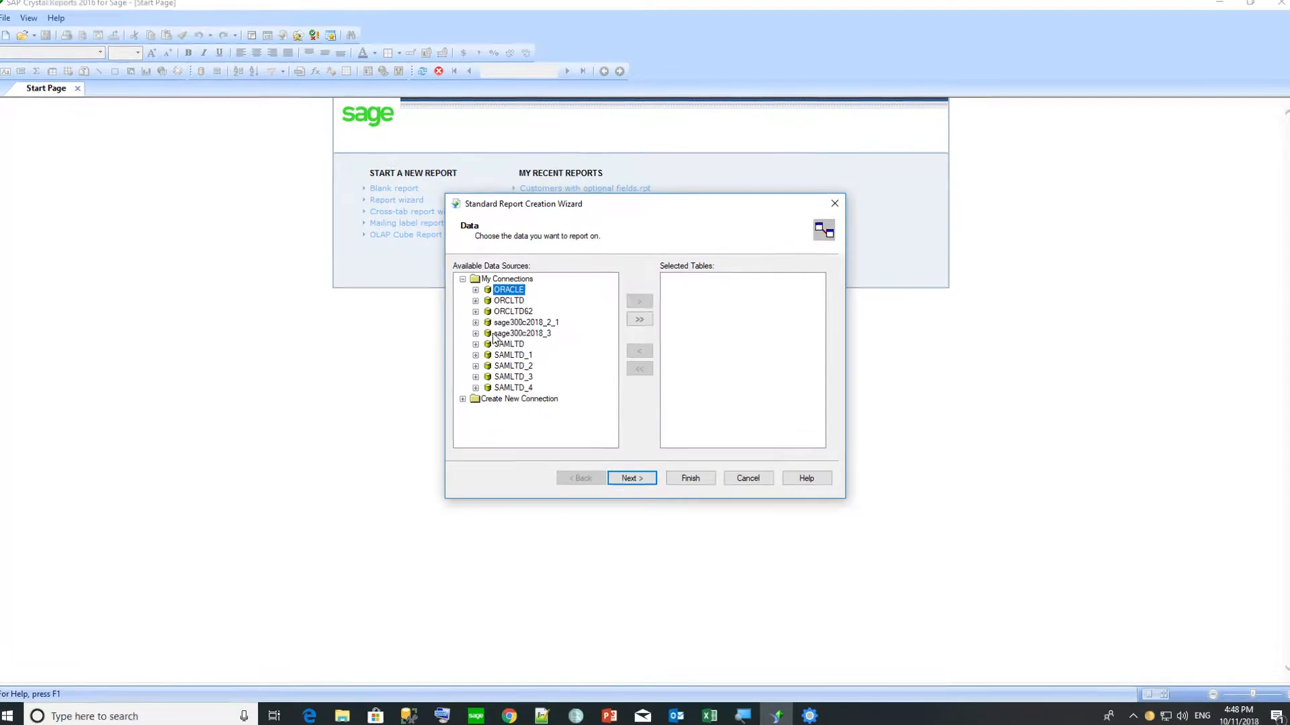
pyautogui.click(496, 334)
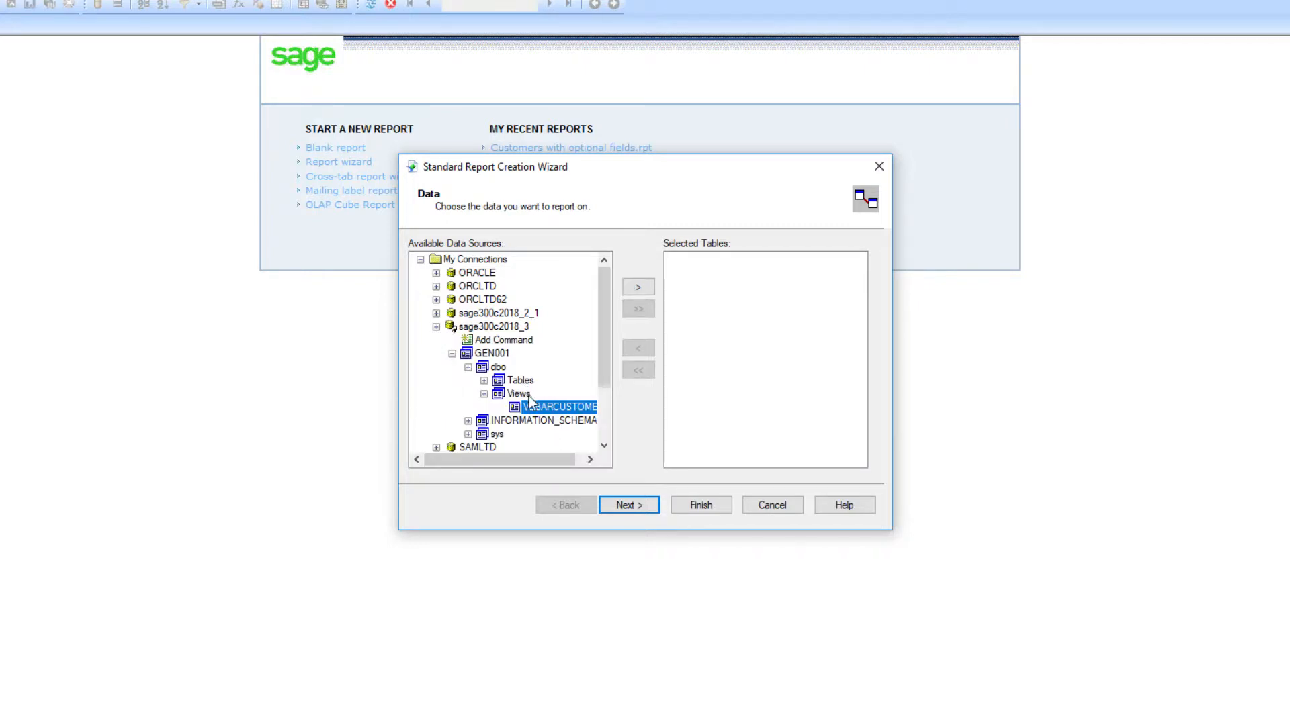
pyautogui.doubleClick(569, 408)
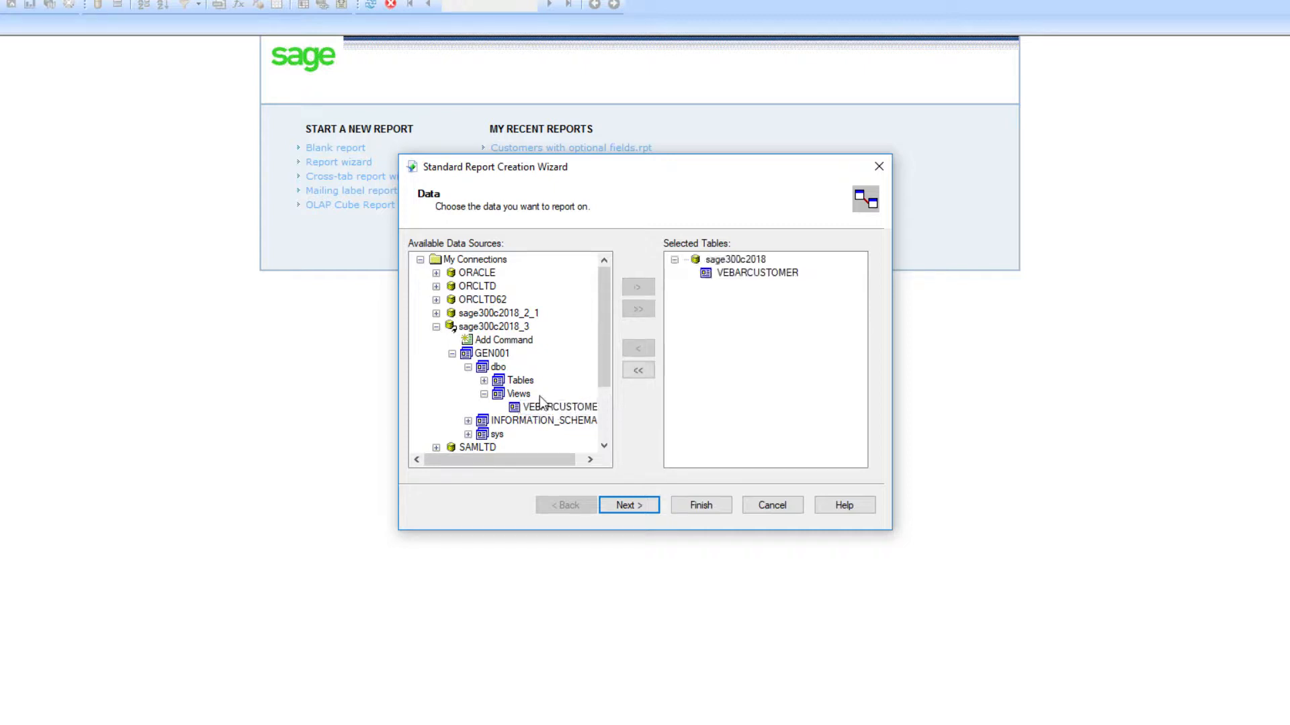
pyautogui.click(483, 381)
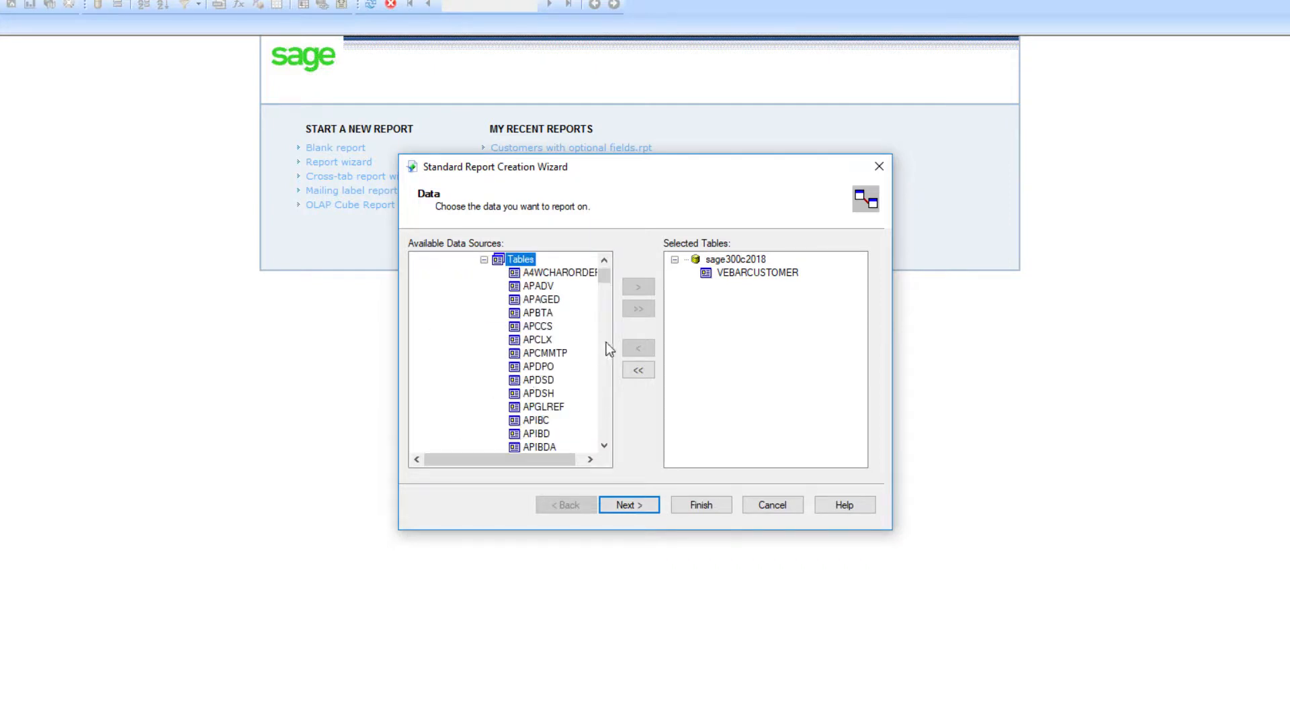
pyautogui.moveTo(603, 278); pyautogui.dragTo(603, 325)
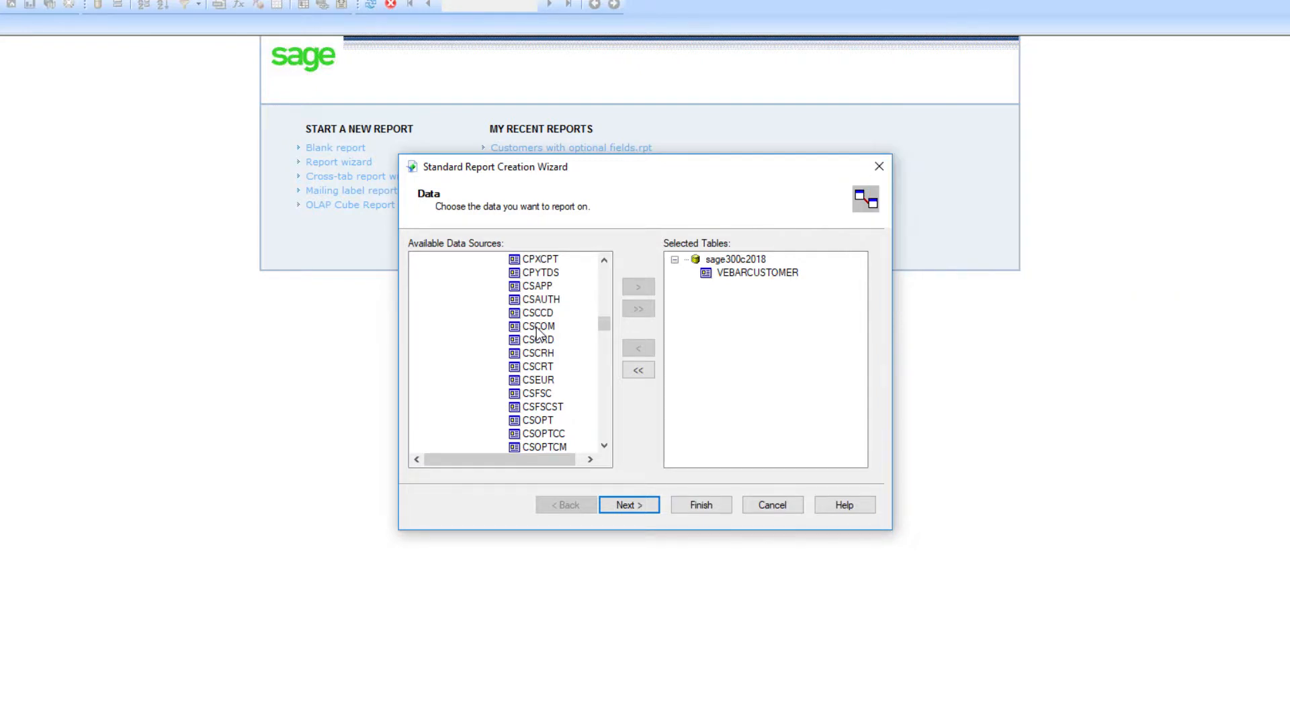
pyautogui.doubleClick(537, 327)
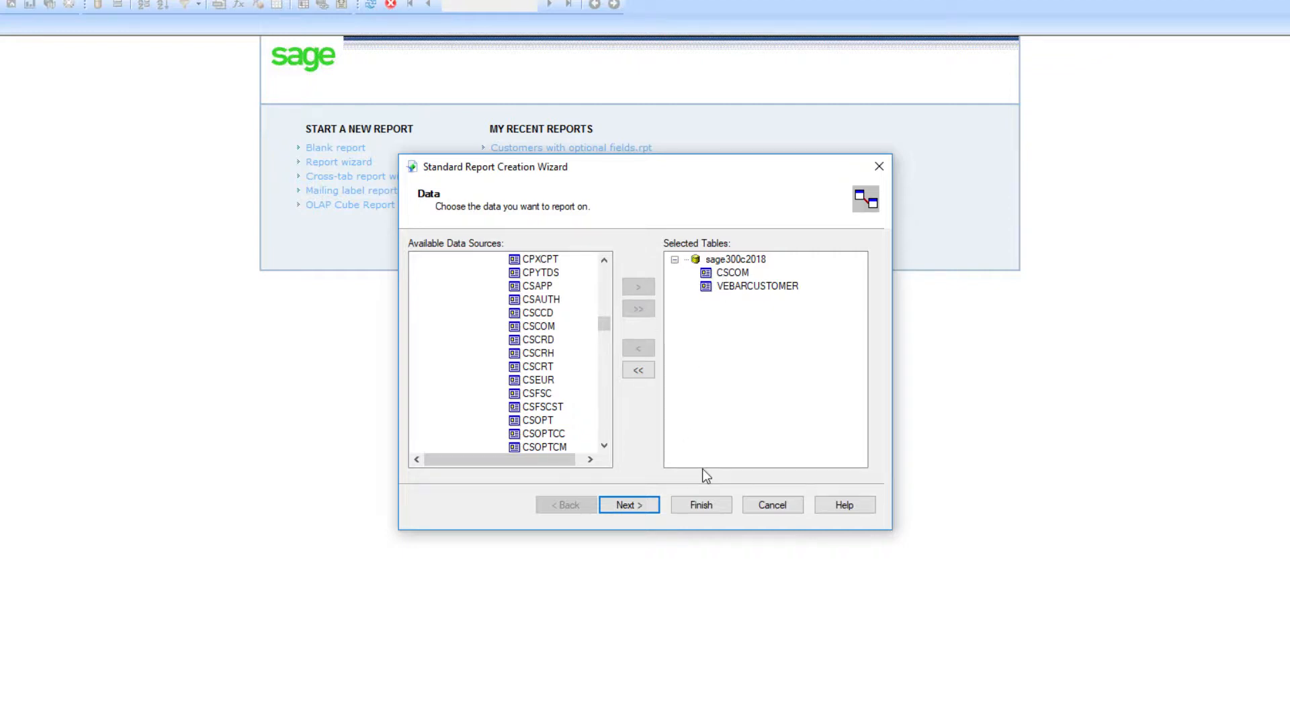
pyautogui.click(637, 505)
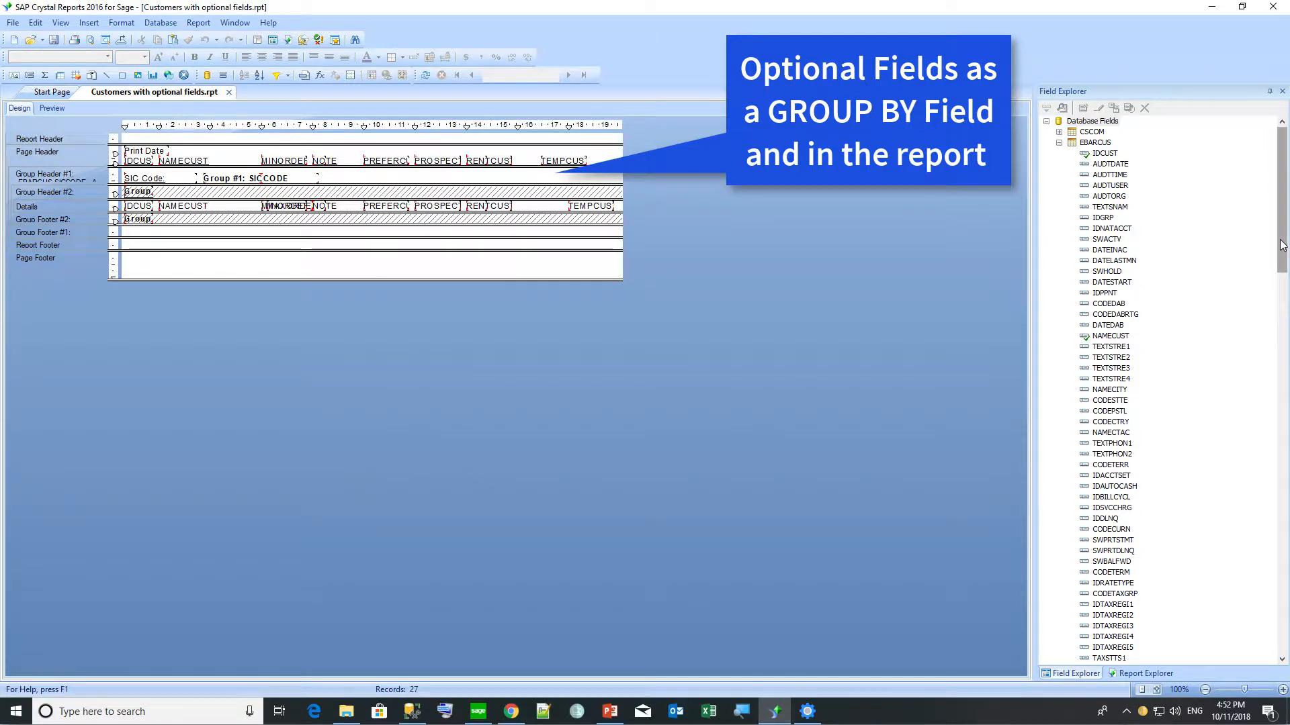
# Scroll Field Explorer to the optional fields and preview the customer report grouped by SICCODE.
pyautogui.moveTo(1282, 246); pyautogui.dragTo(1275, 611)
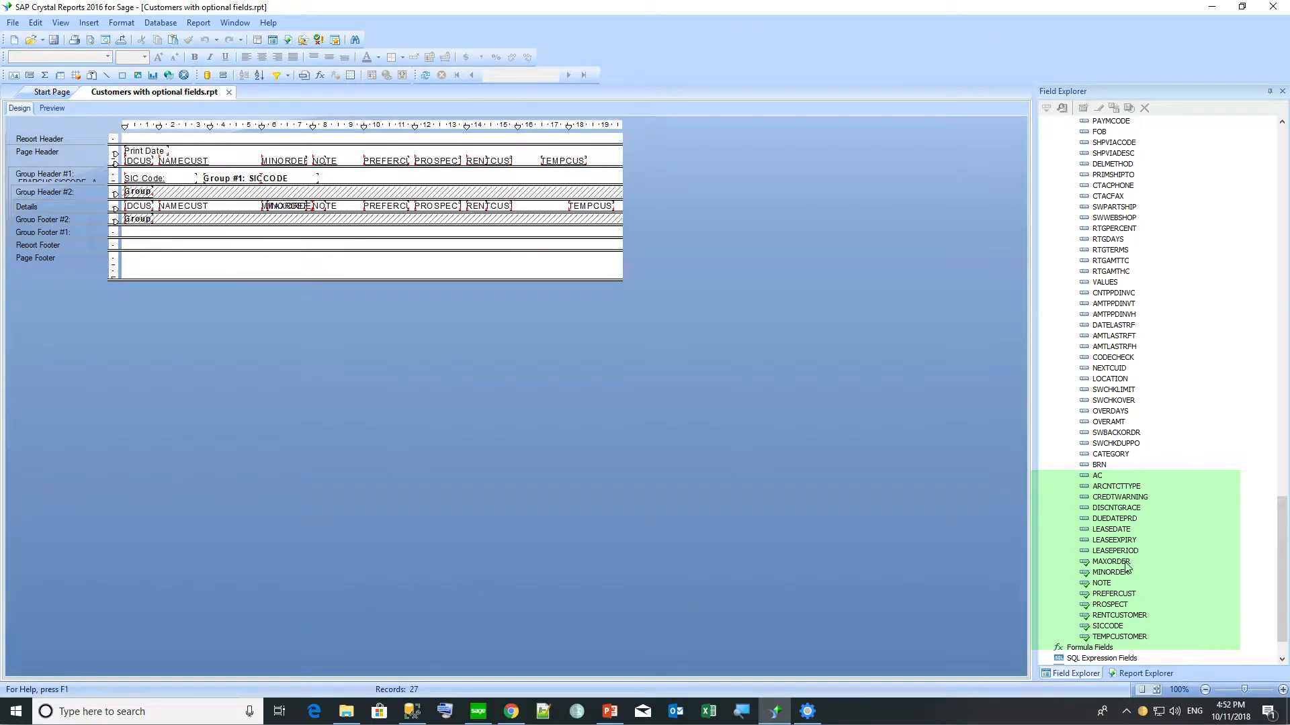
pyautogui.click(51, 108)
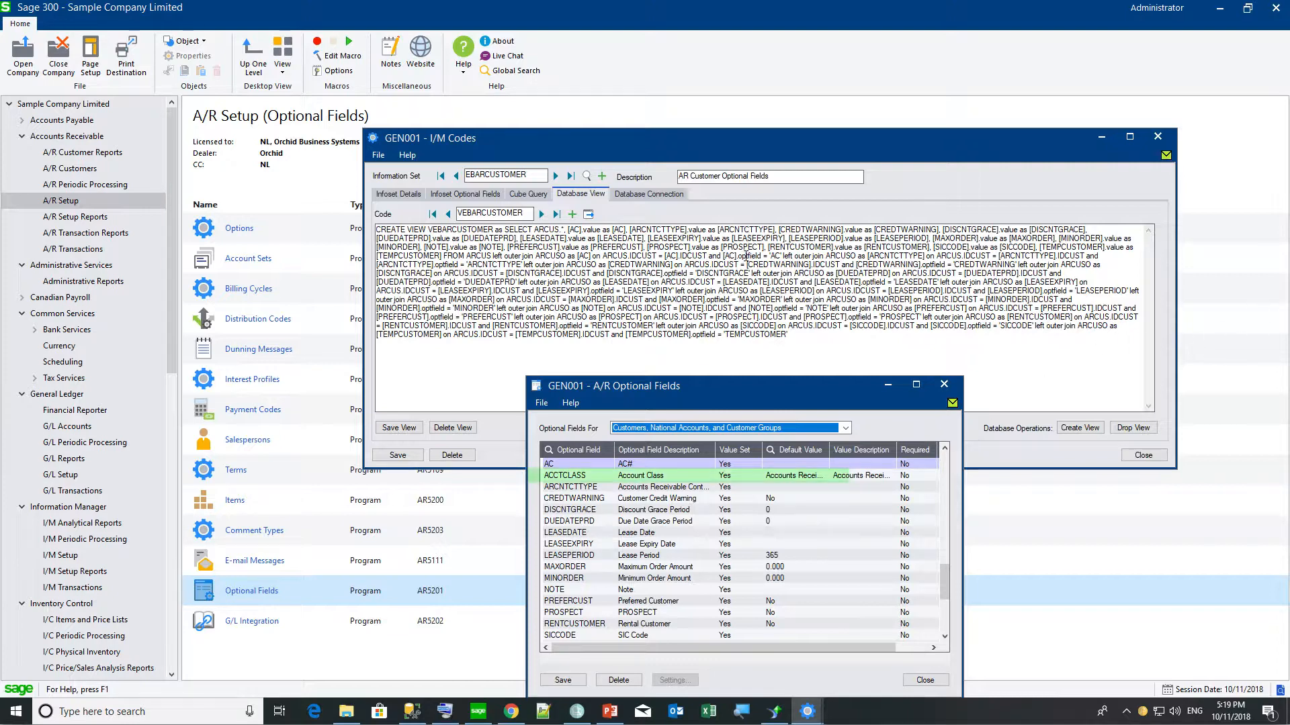
# Regenerate the default VEBARCUSTOMER create-view SQL so it includes the ACCTCLASS optional field.
pyautogui.click(650, 230)
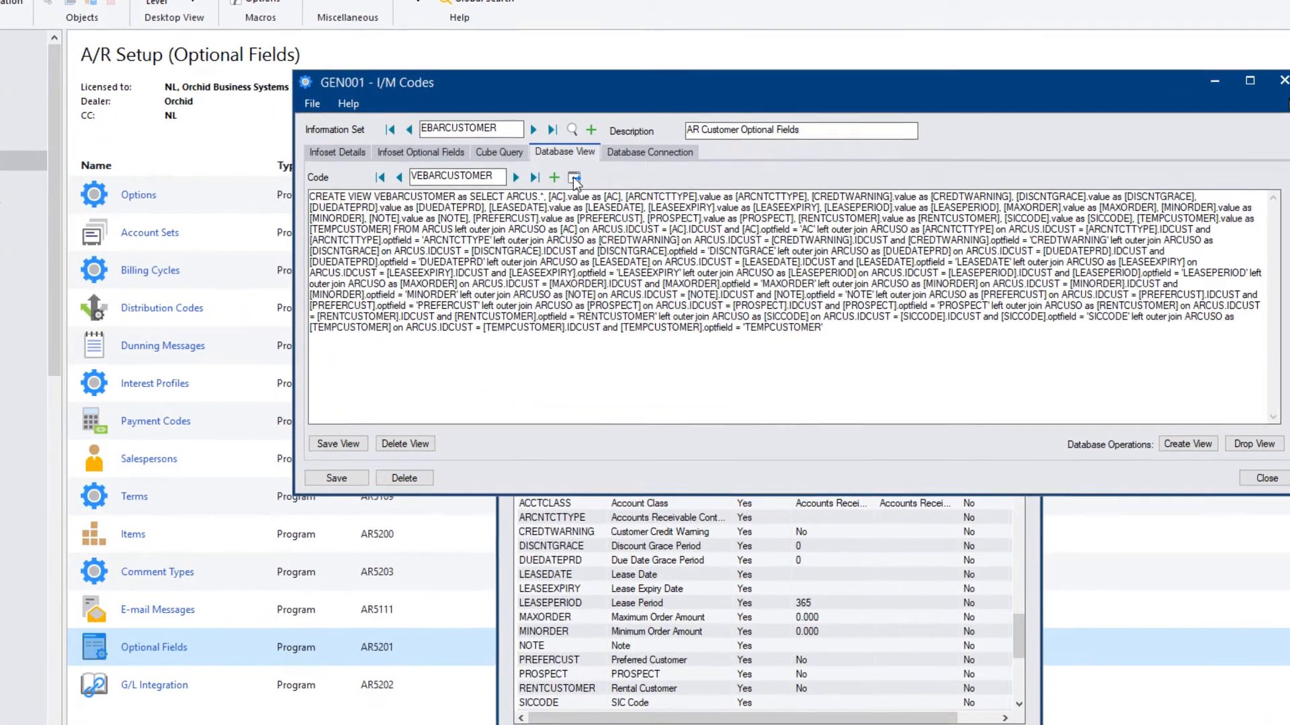
pyautogui.click(582, 201)
pyautogui.click(696, 411)
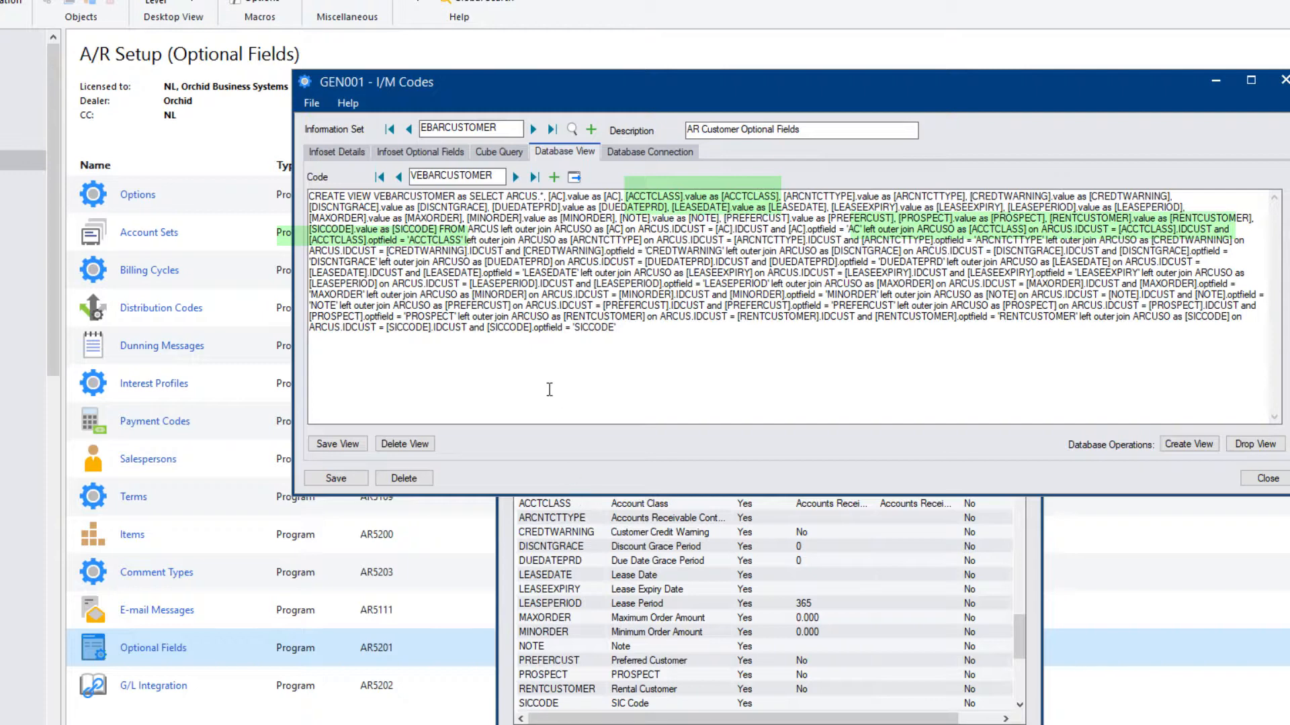
# Save the updated view definition and try creating the view, which reports it already exists.
pyautogui.click(354, 446)
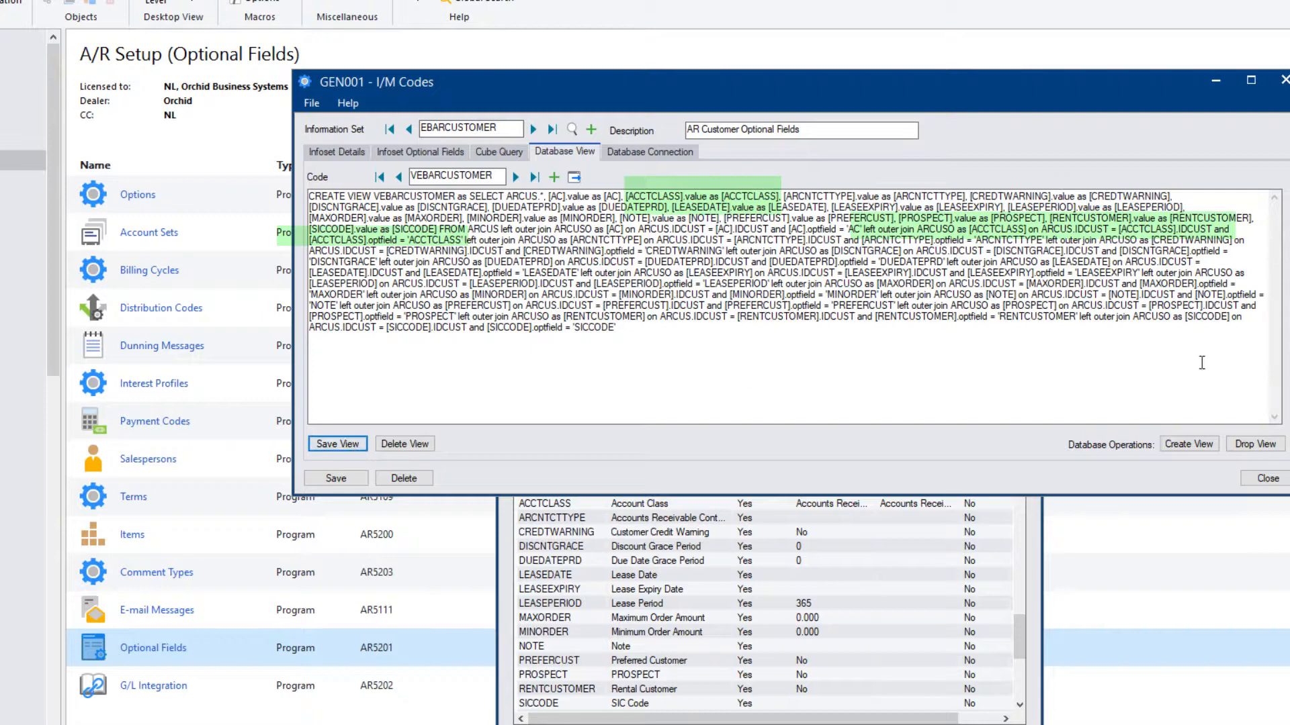
pyautogui.click(1187, 445)
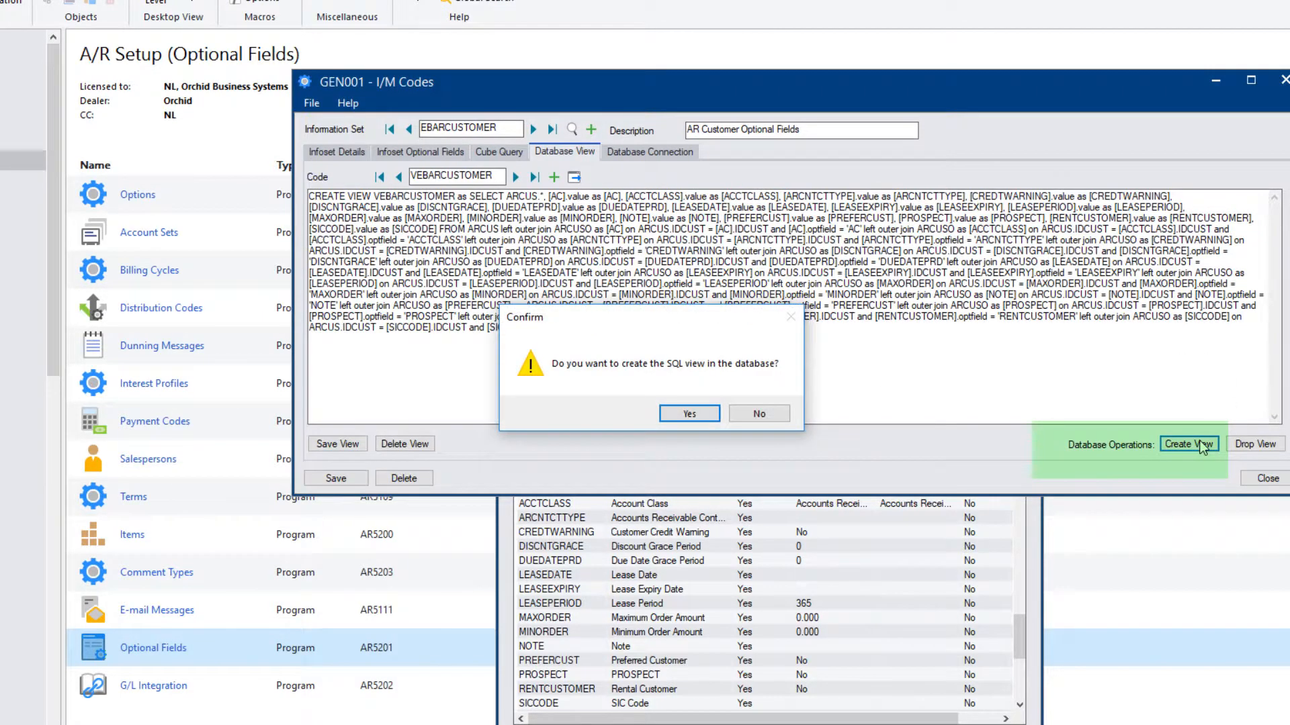
pyautogui.click(704, 417)
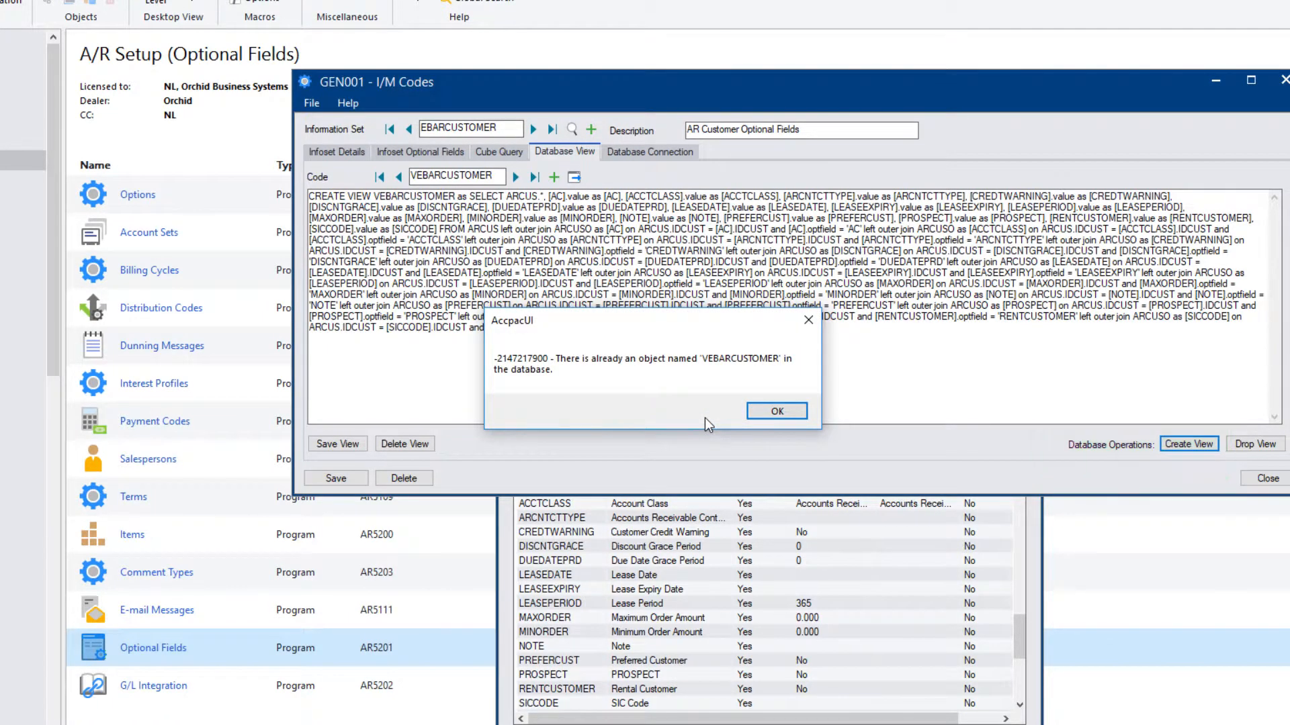
pyautogui.click(760, 413)
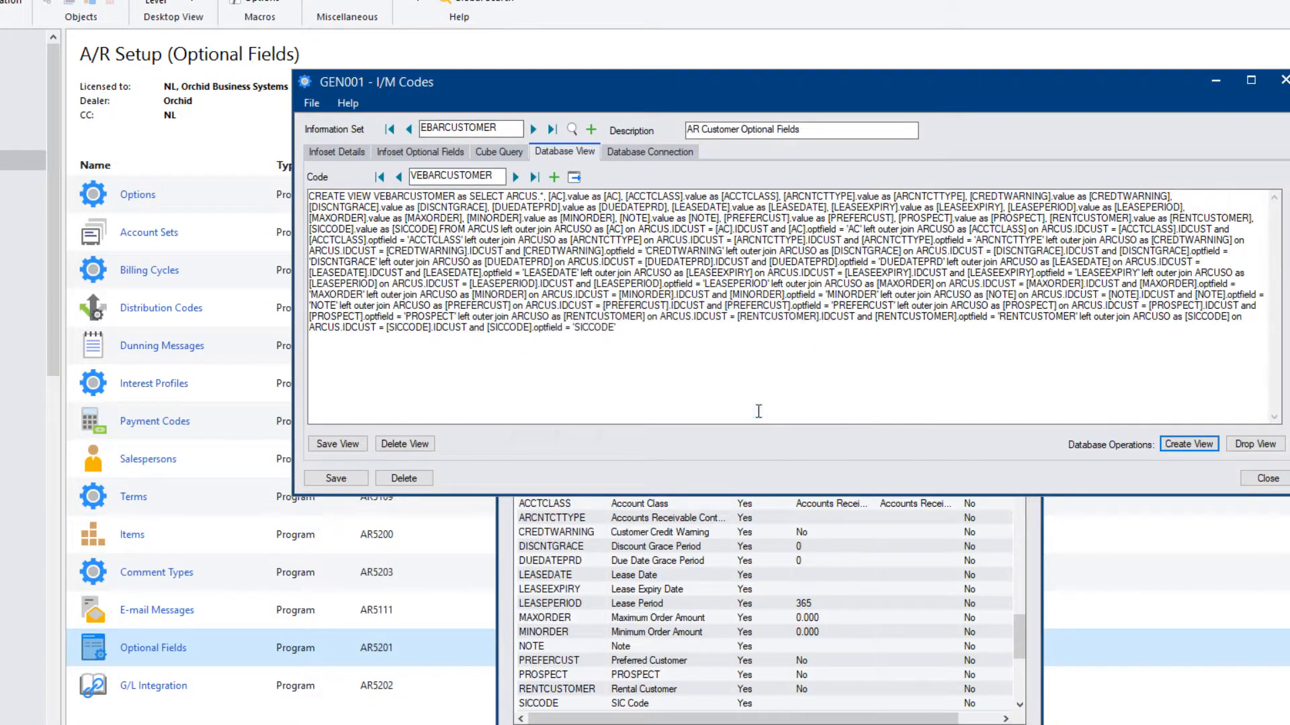
# Drop the old VEBARCUSTOMER view from the database and recreate it.
pyautogui.click(1253, 446)
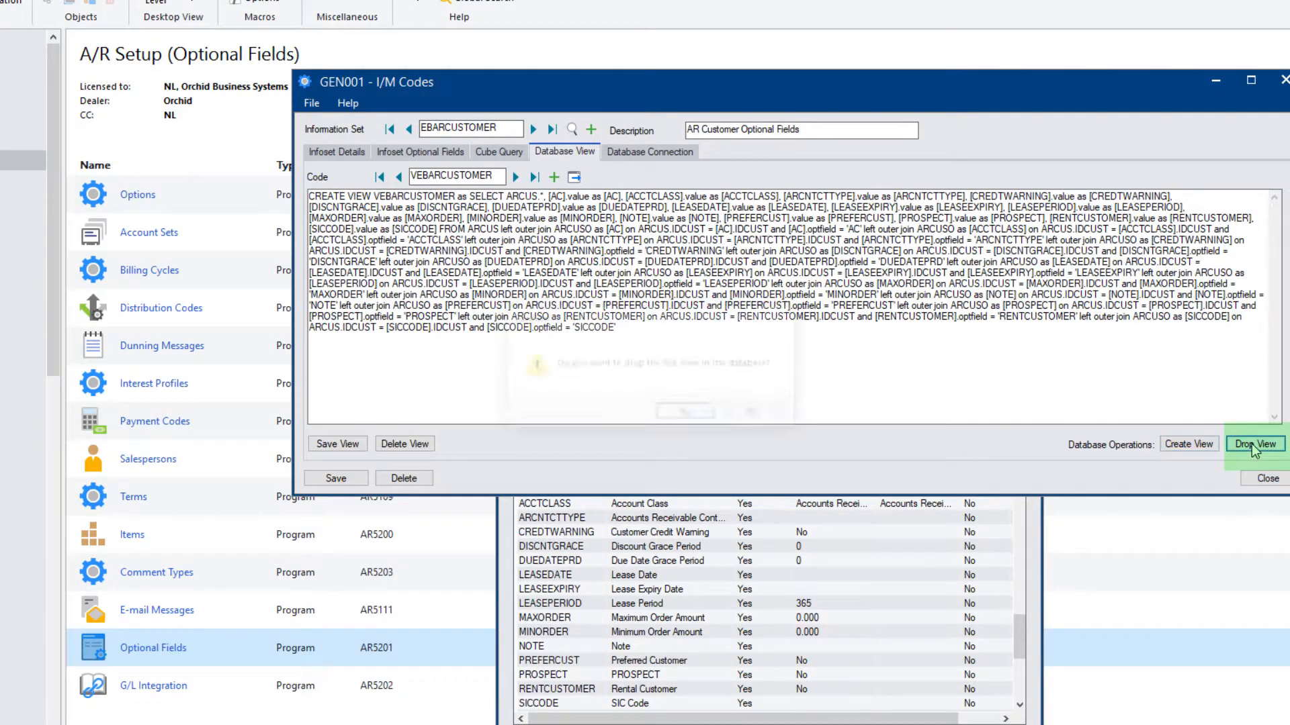
pyautogui.click(687, 413)
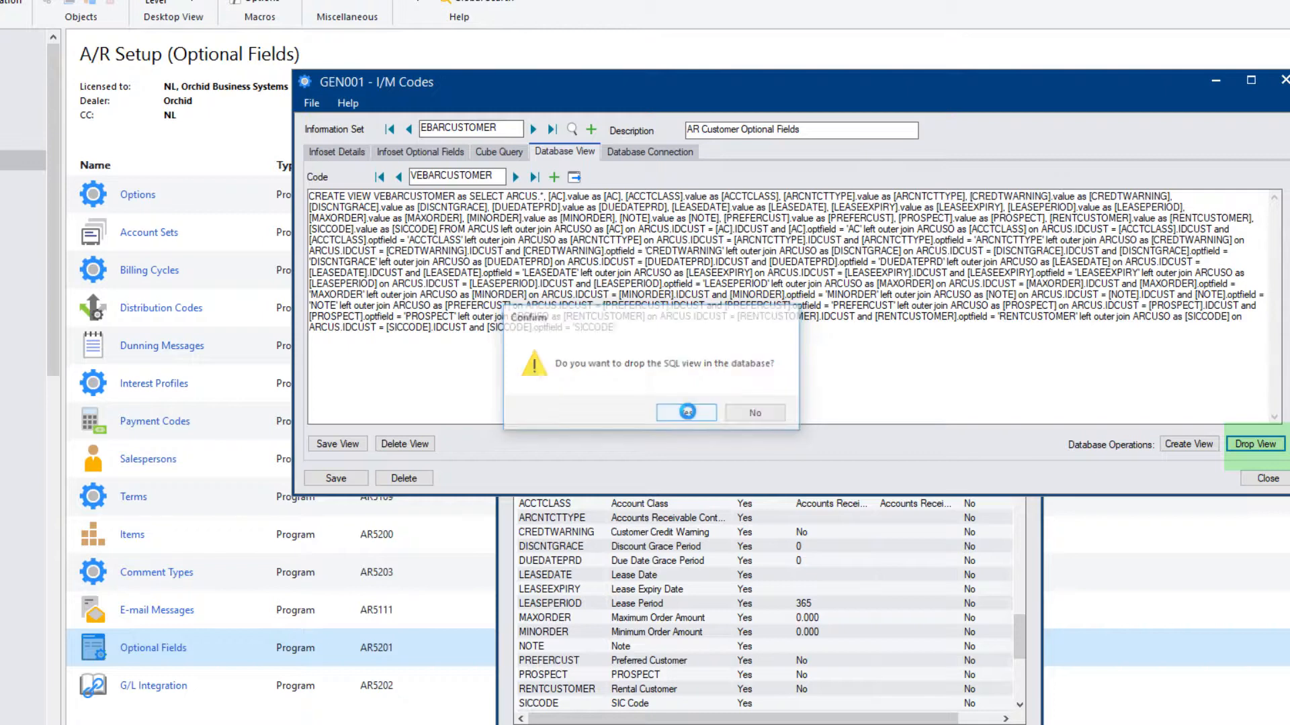
pyautogui.click(691, 416)
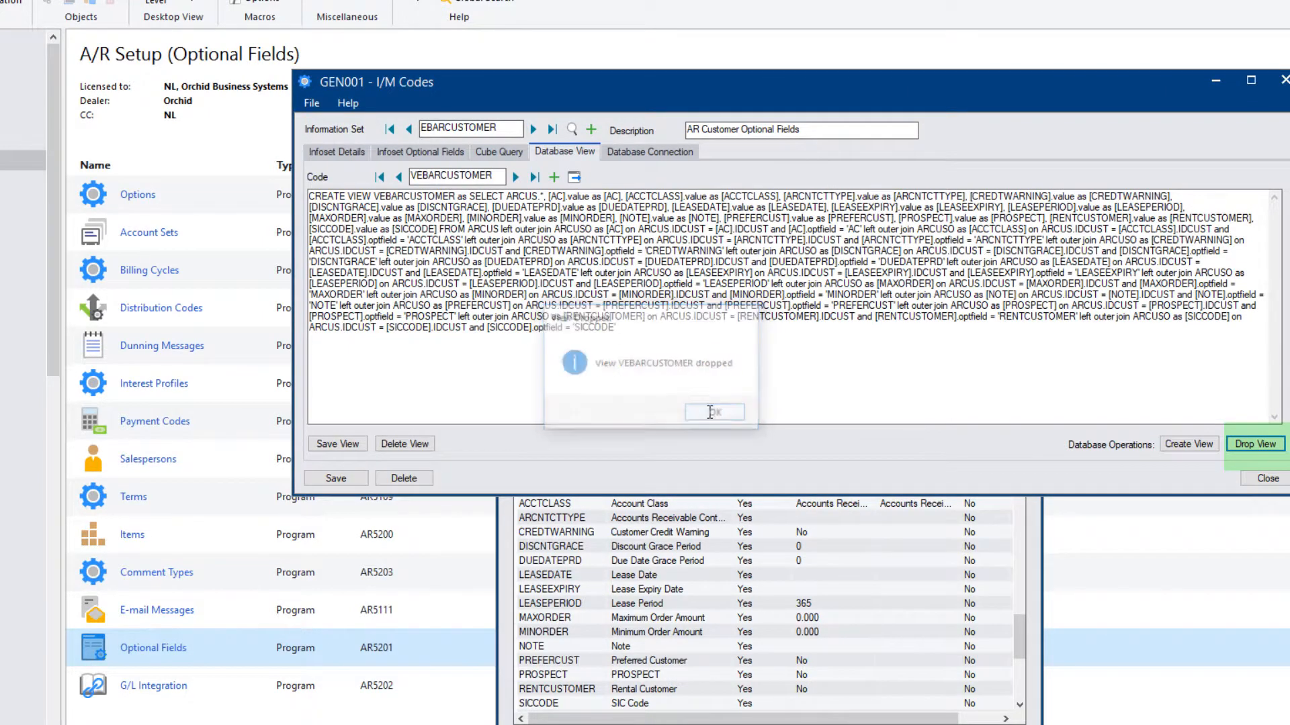
pyautogui.click(1181, 445)
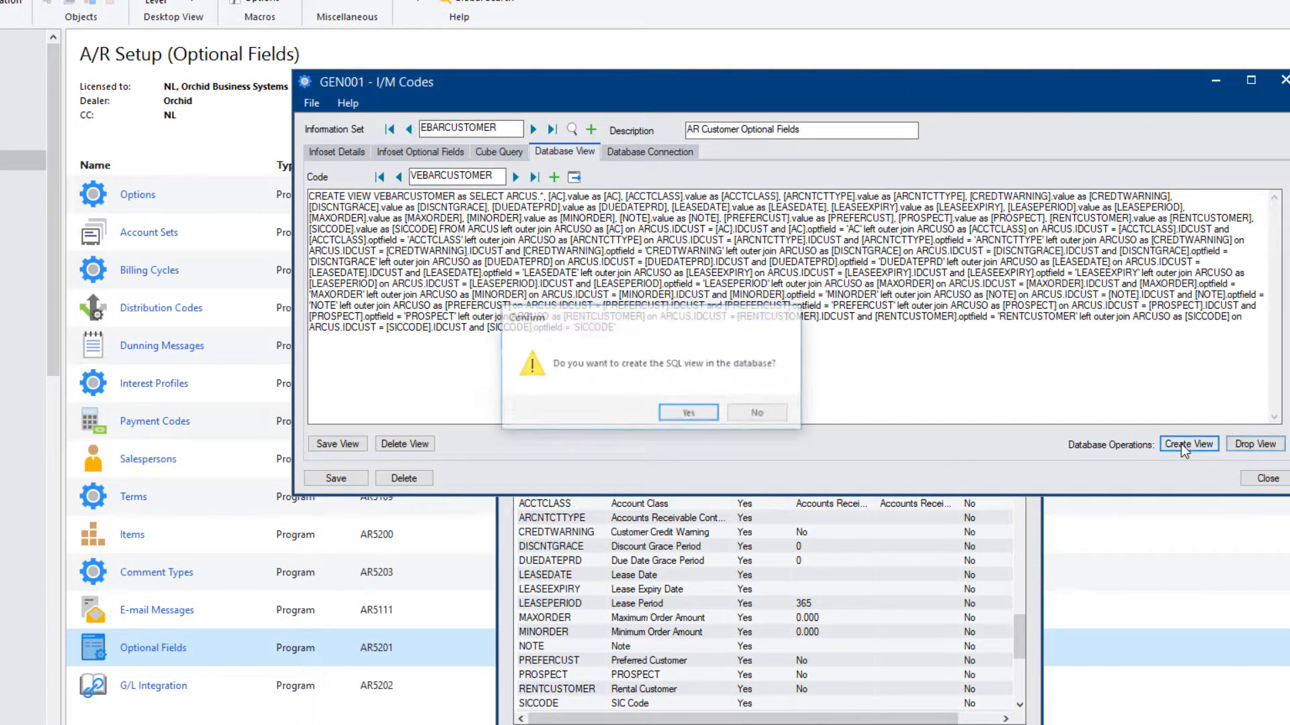
pyautogui.click(691, 413)
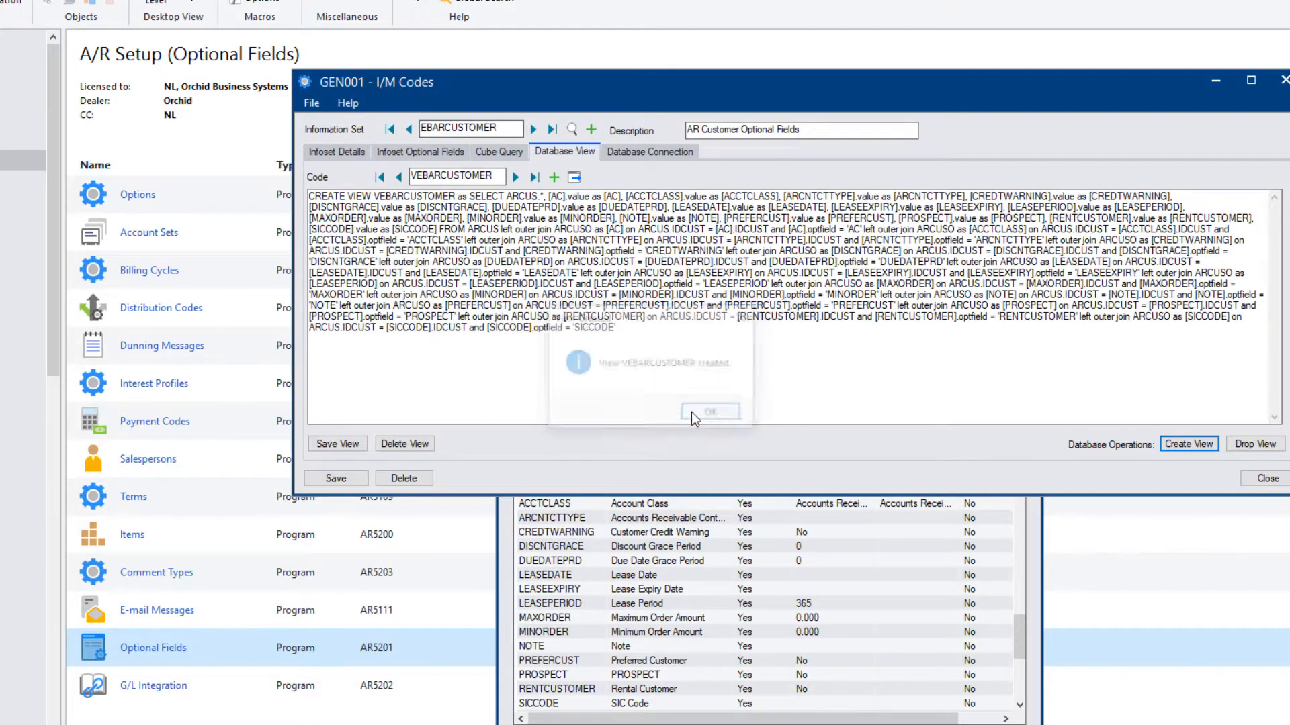
pyautogui.click(692, 412)
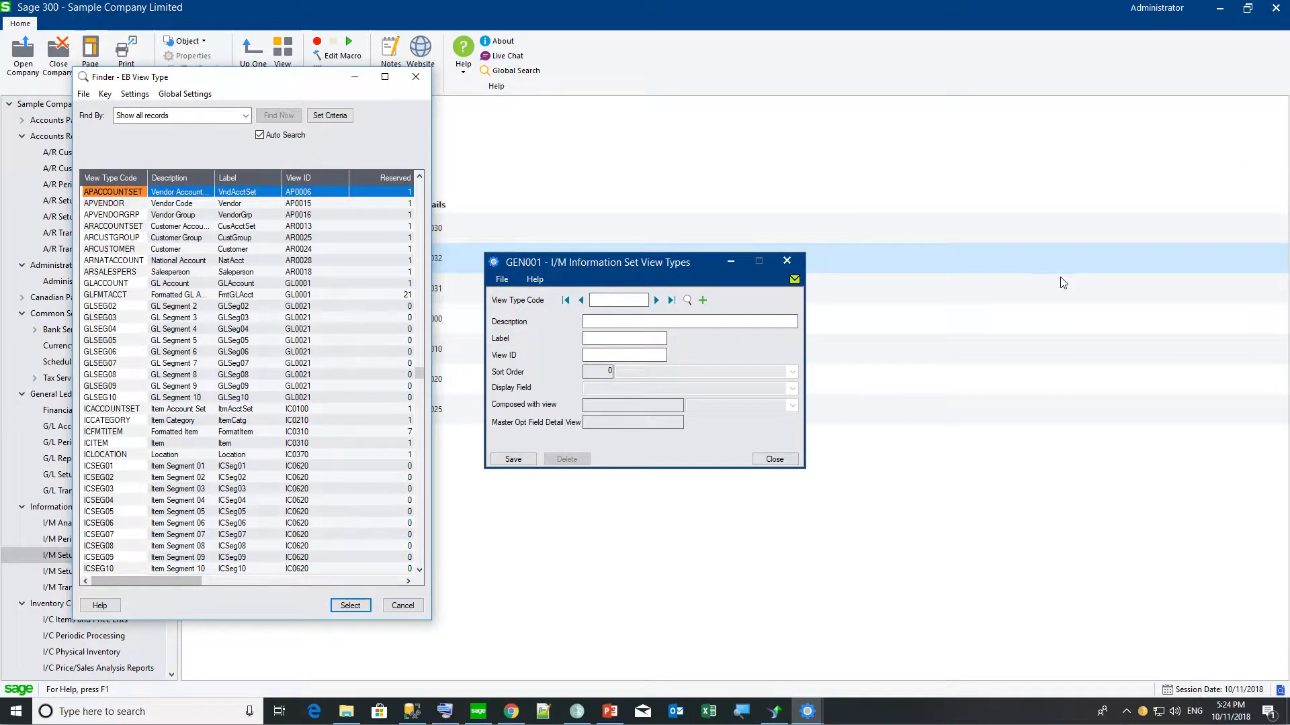
# Create the APINVOICE view type on view AP0021 with IDINVC as its display field.
pyautogui.click(403, 606)
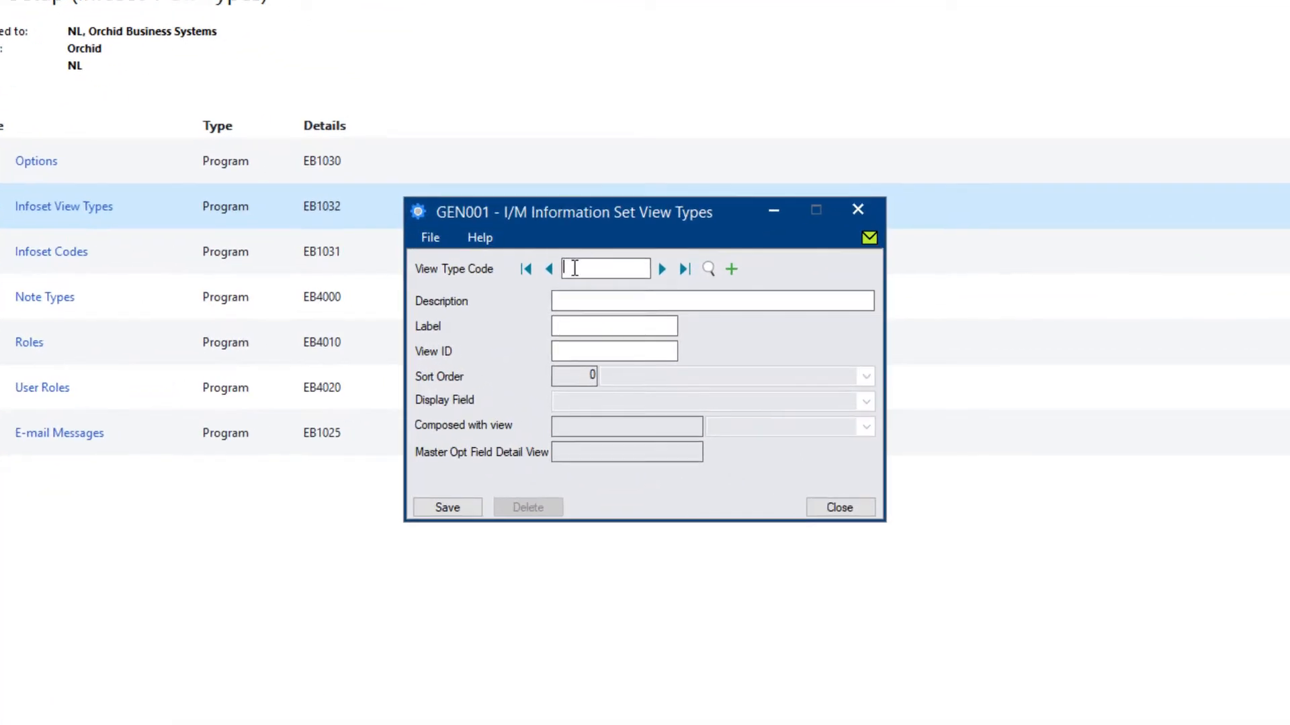
pyautogui.write('APINVOICE')
pyautogui.press('Tab')
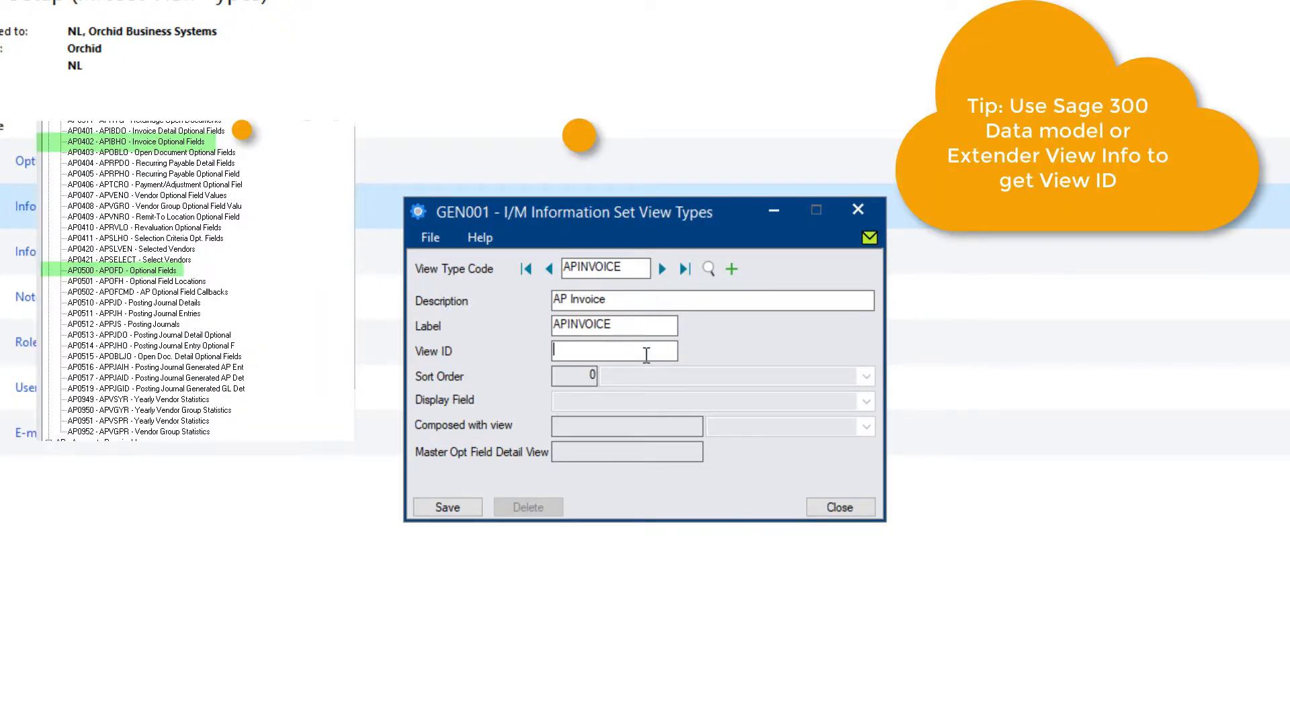
pyautogui.write('AP0021')
pyautogui.press('Tab')
pyautogui.click(634, 402)
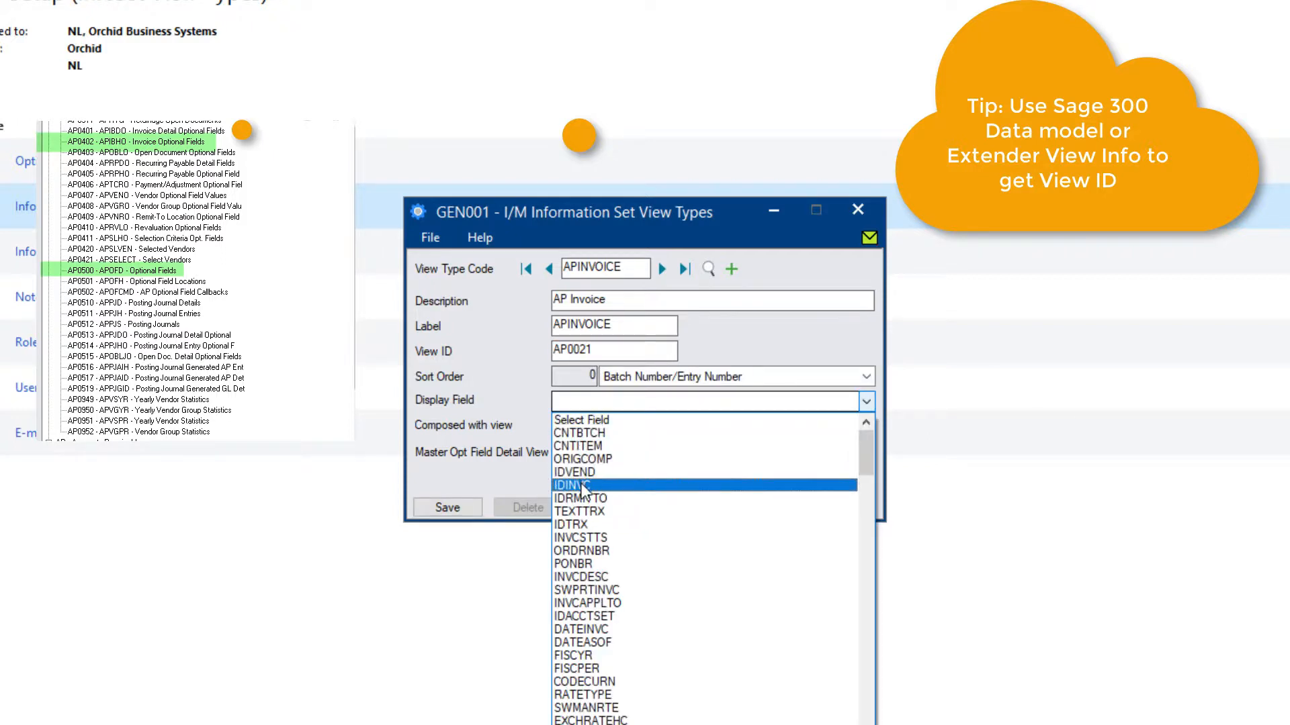
pyautogui.click(582, 485)
# Compose APINVOICE with view AP0402, master optional field view AP0500, location Invoices.
pyautogui.click(591, 428)
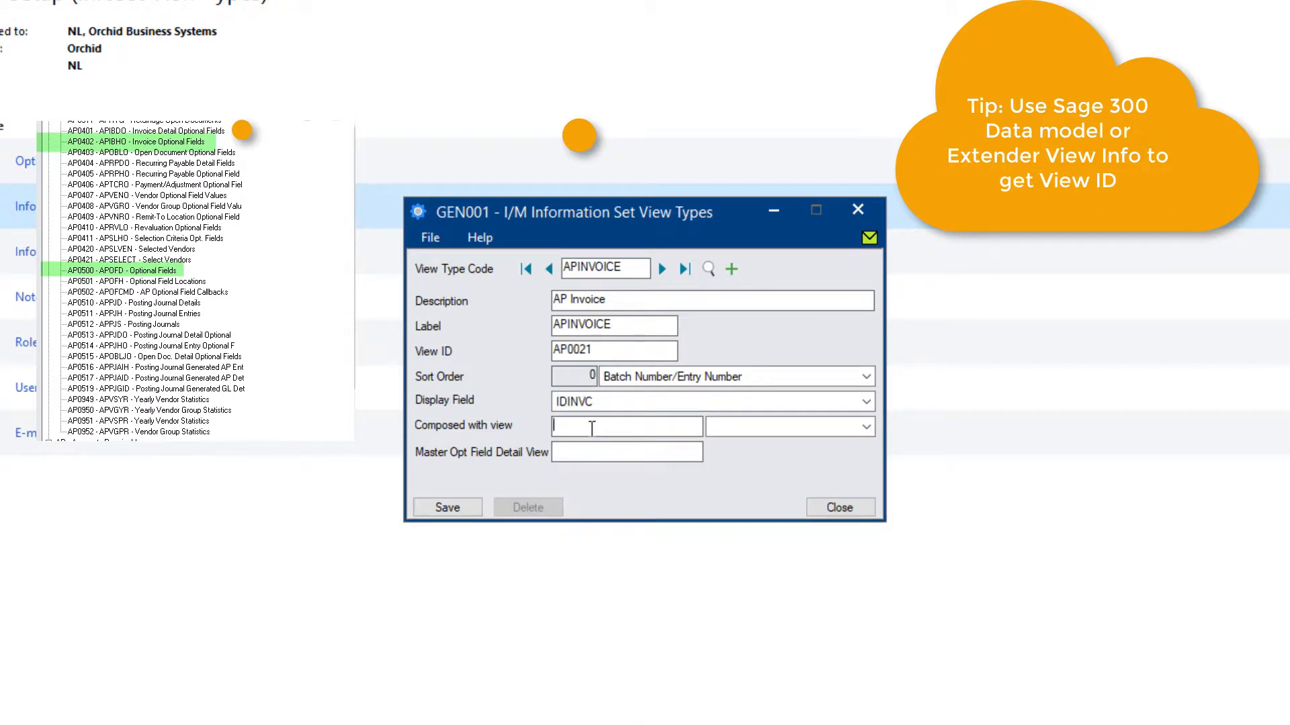
pyautogui.click(740, 434)
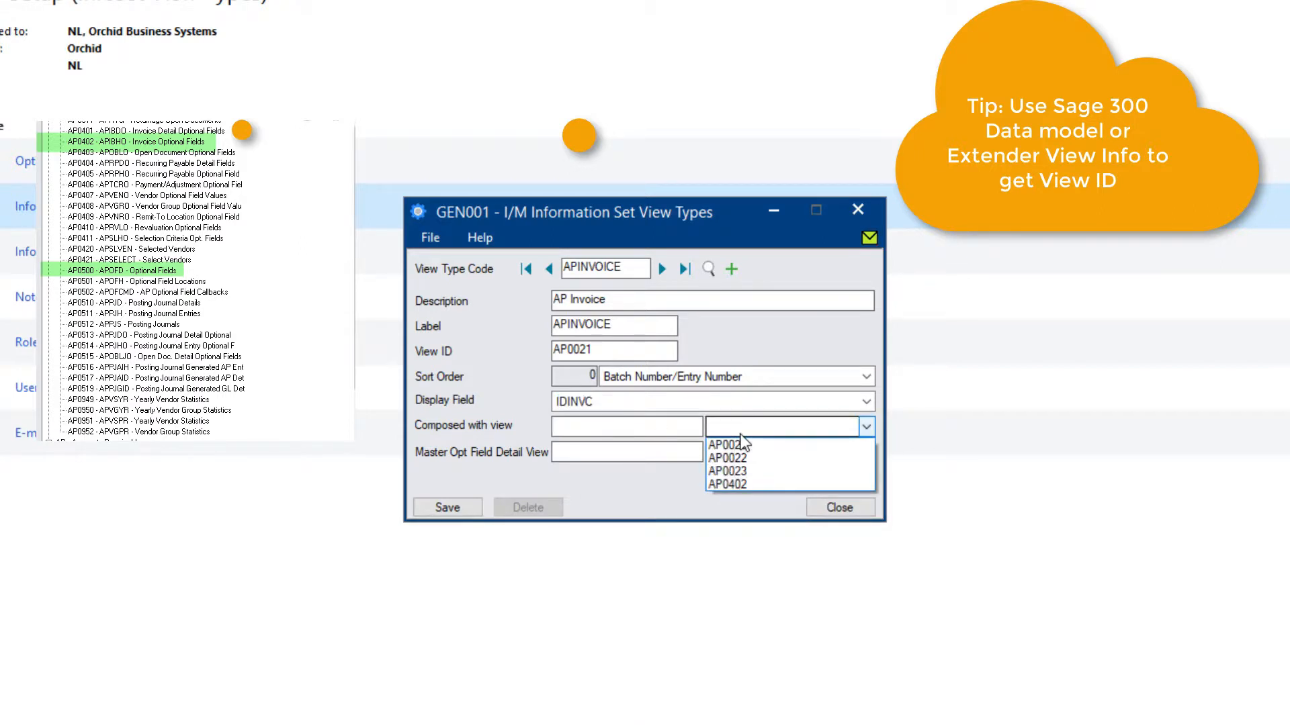
pyautogui.click(731, 485)
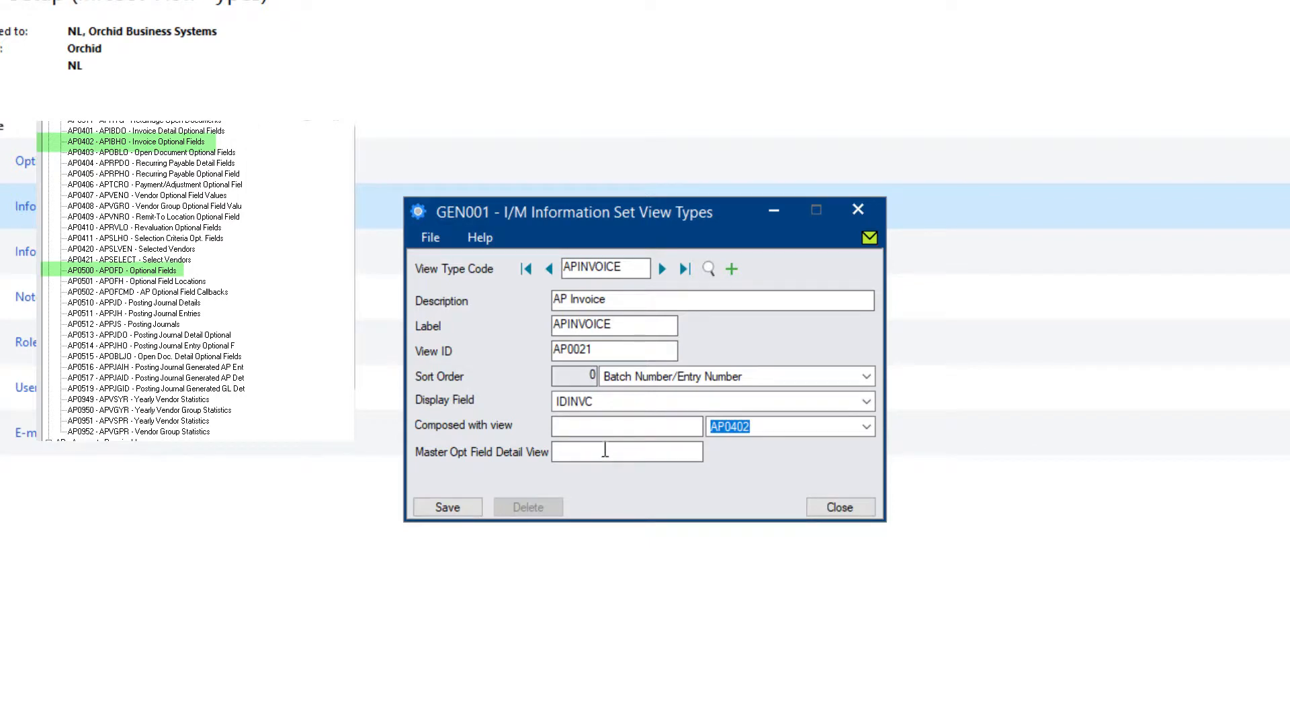
pyautogui.click(605, 450)
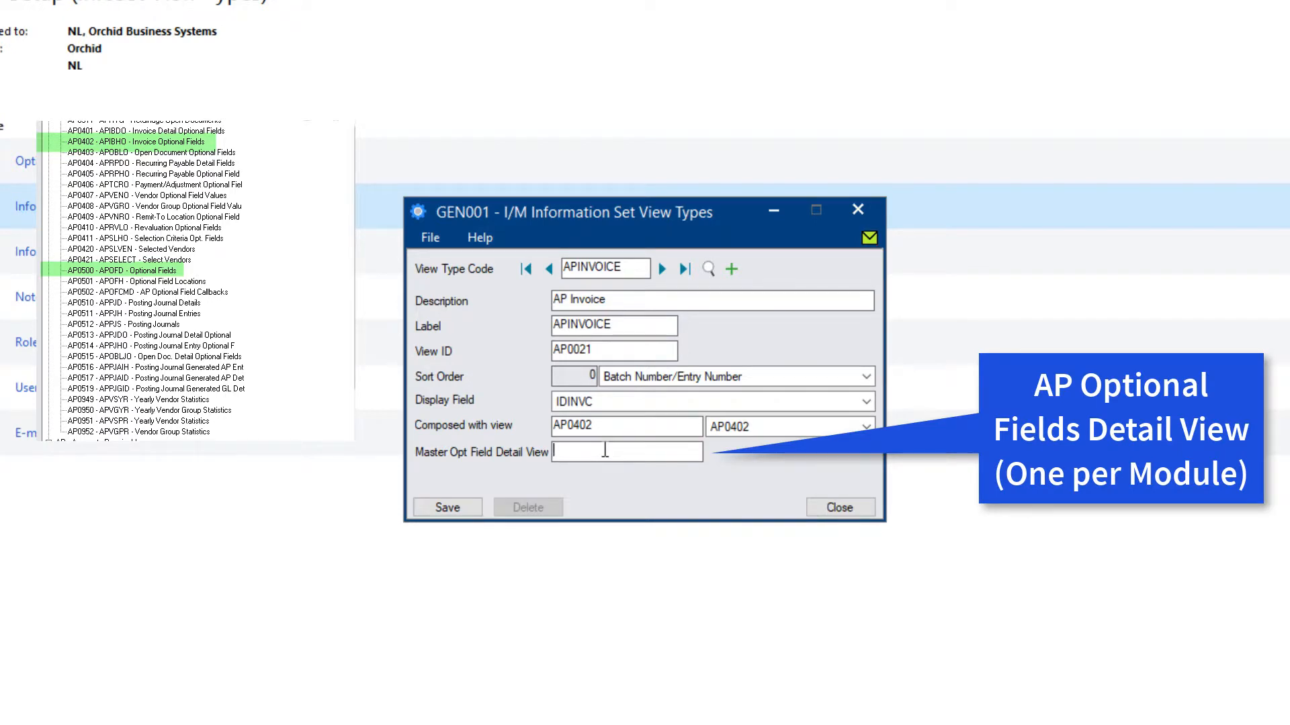
pyautogui.write('AP0500')
pyautogui.press('Tab')
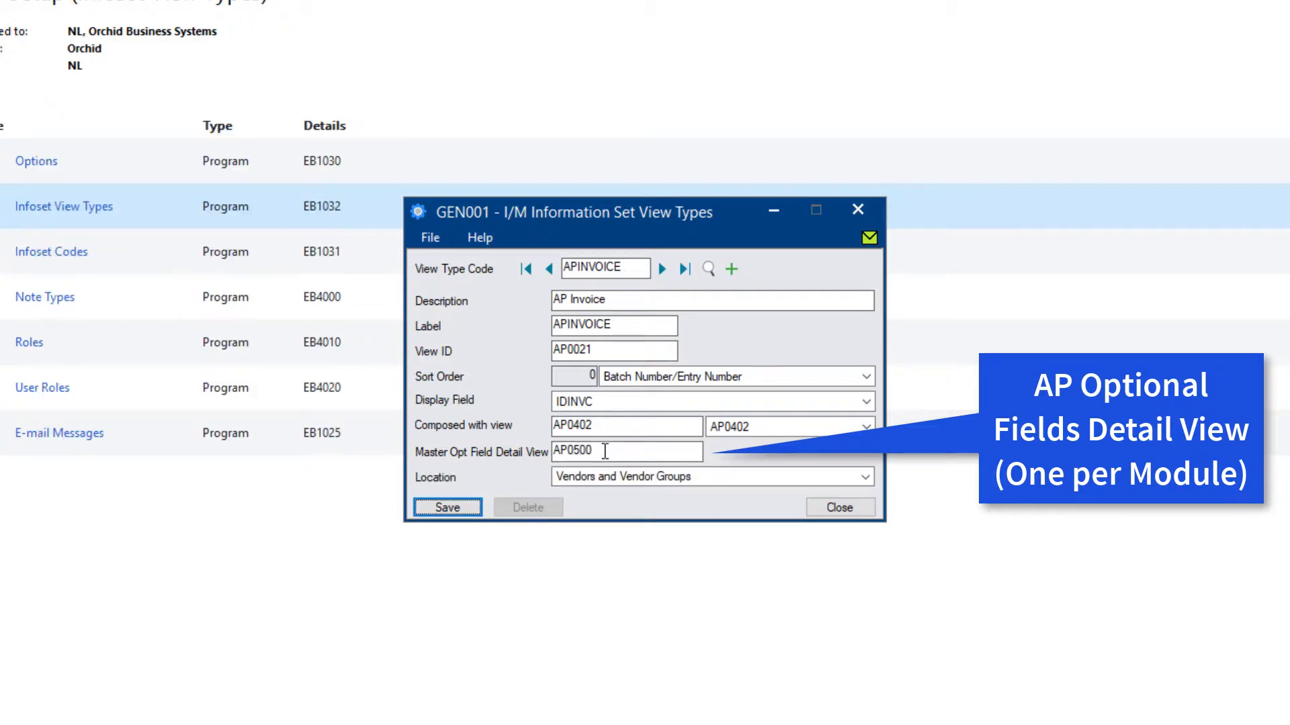
pyautogui.click(607, 477)
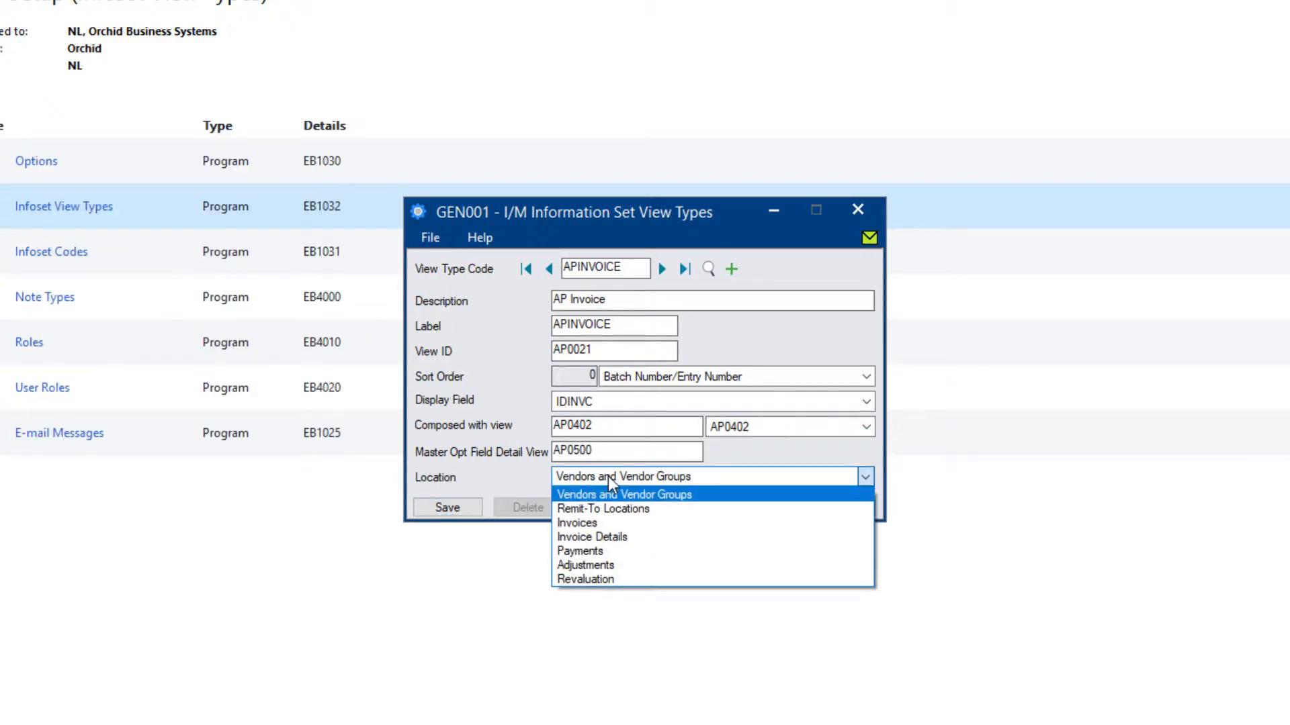
pyautogui.click(578, 522)
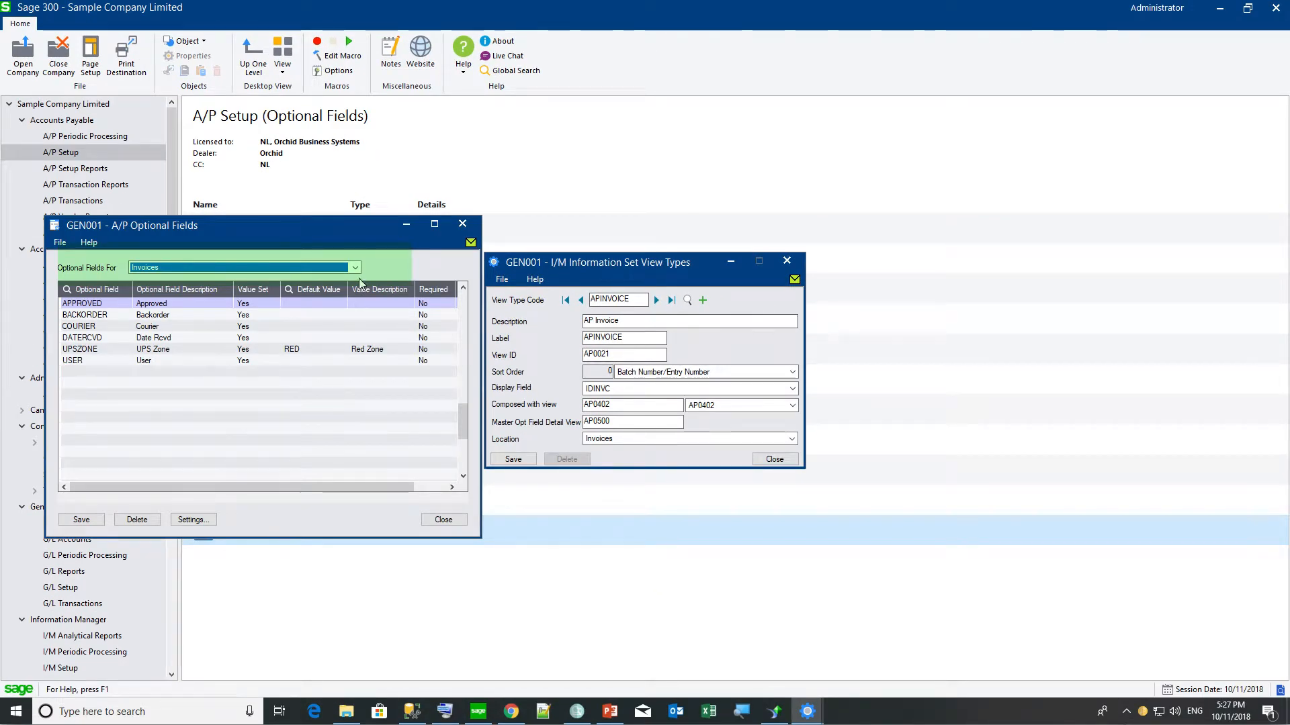
# Keep Invoices as the A/P optional fields location and save the APINVOICE view type.
pyautogui.click(356, 269)
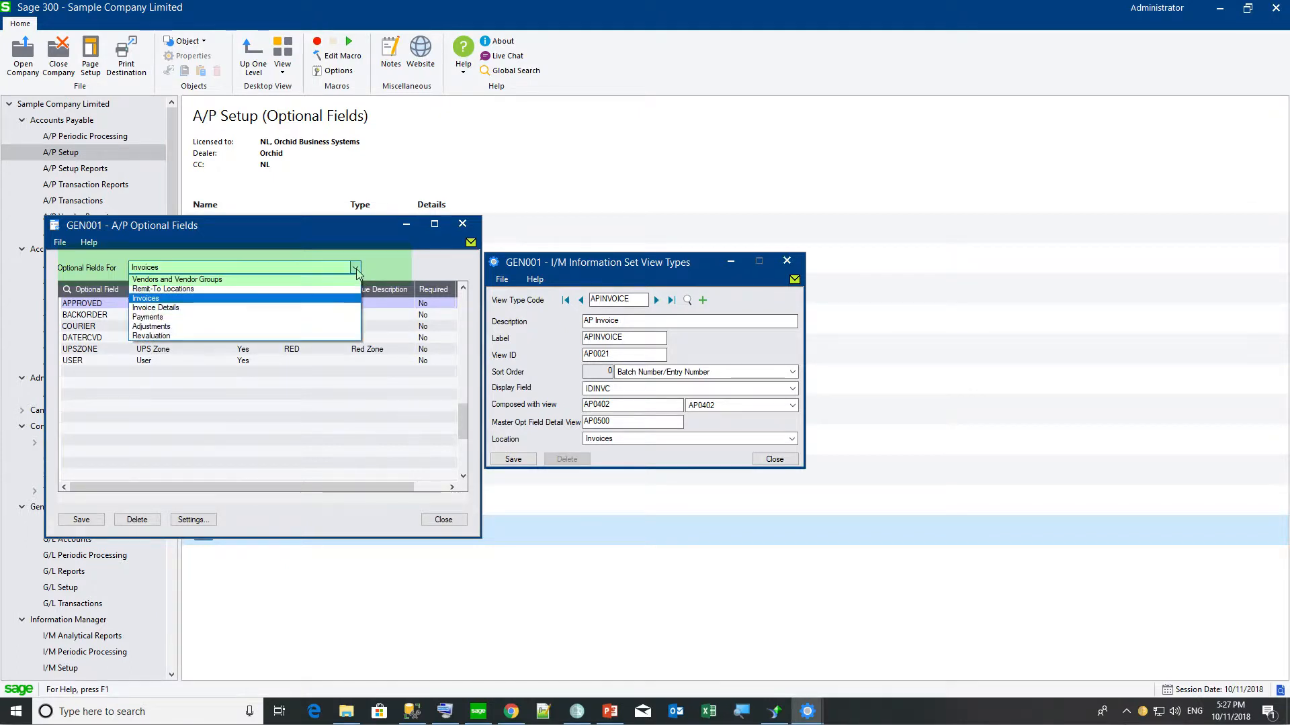
pyautogui.click(357, 269)
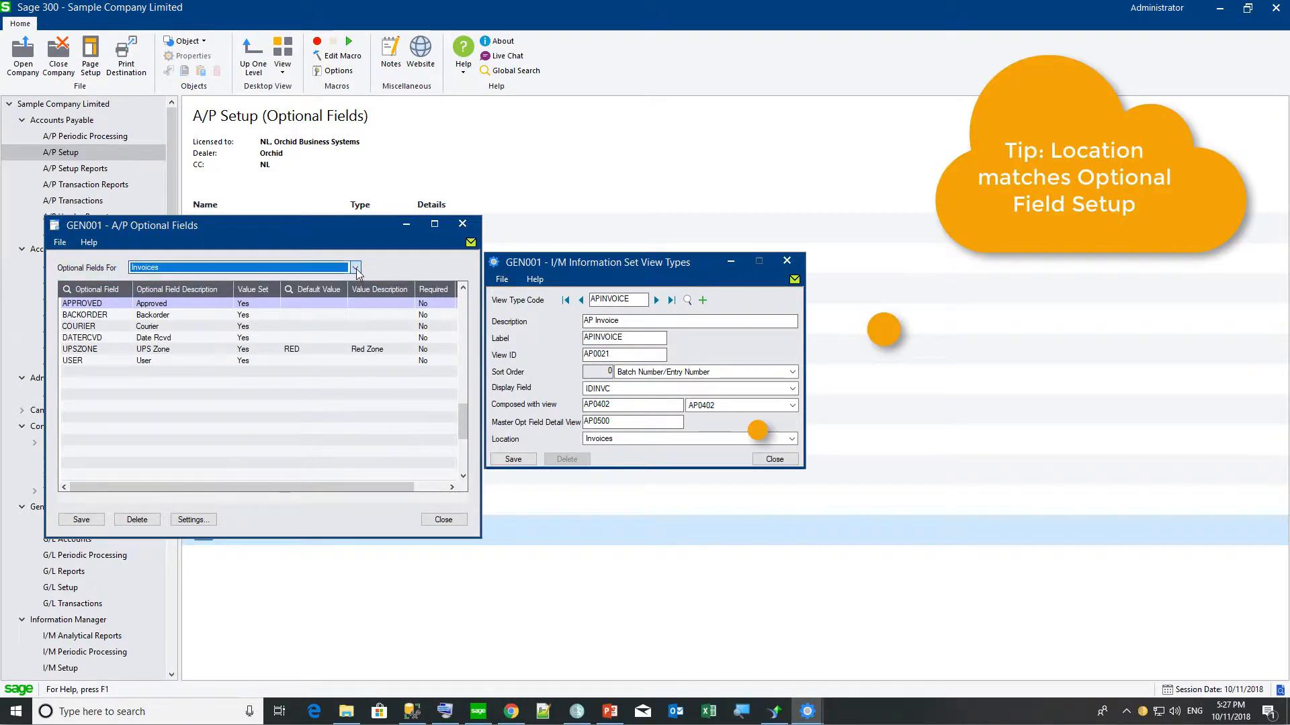
pyautogui.click(528, 461)
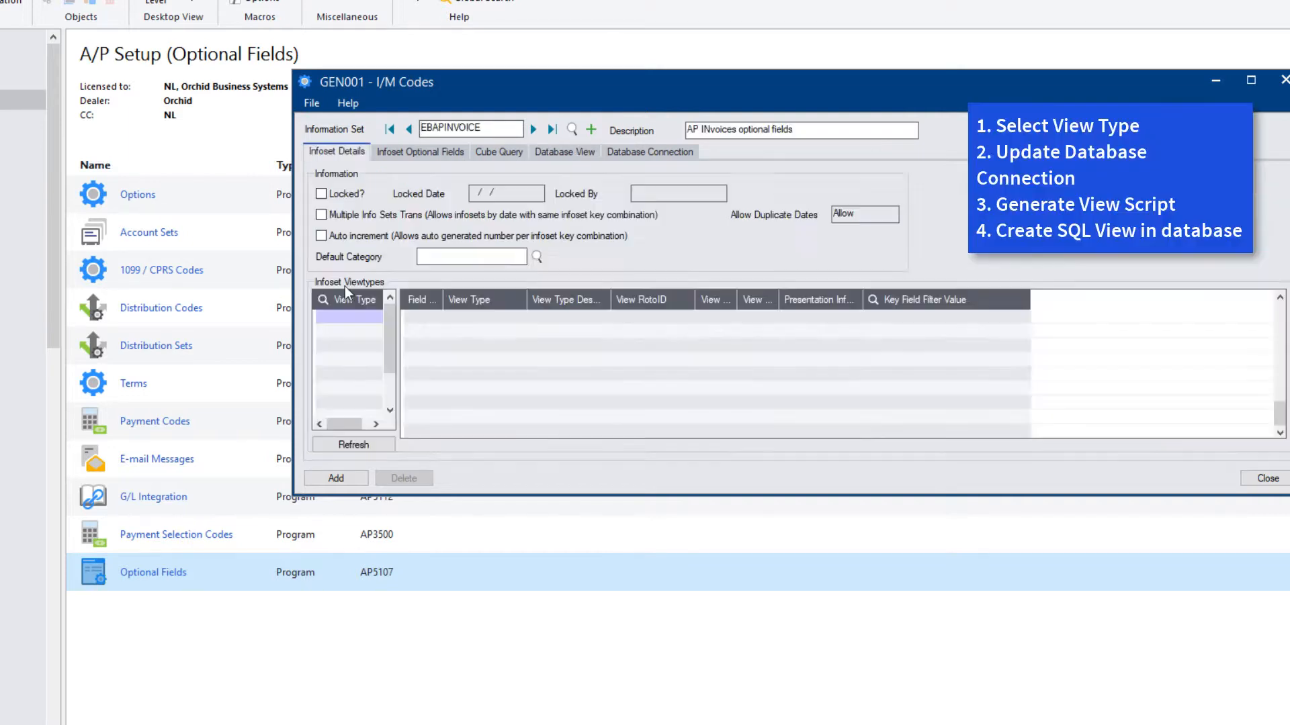
# Add the APINVOICE view type to the EBAPINVOICE information set.
pyautogui.click(344, 313)
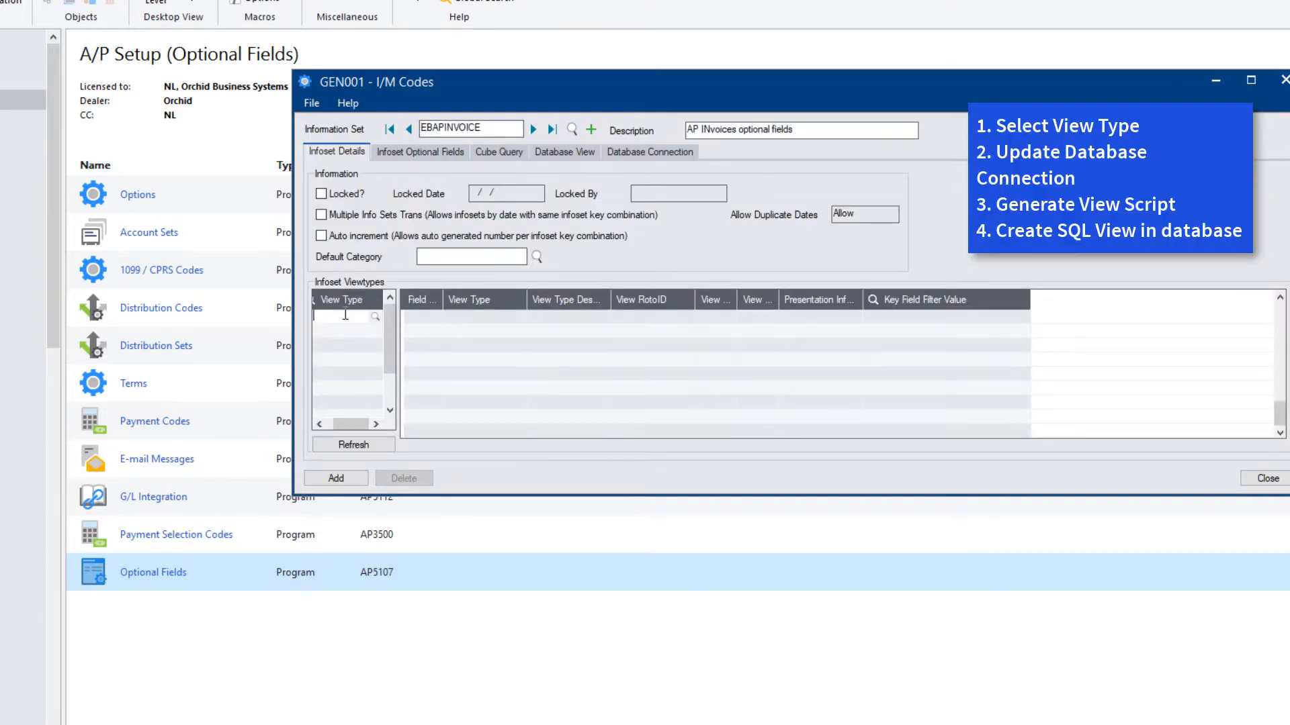
pyautogui.write('INVOICE')
pyautogui.click(345, 446)
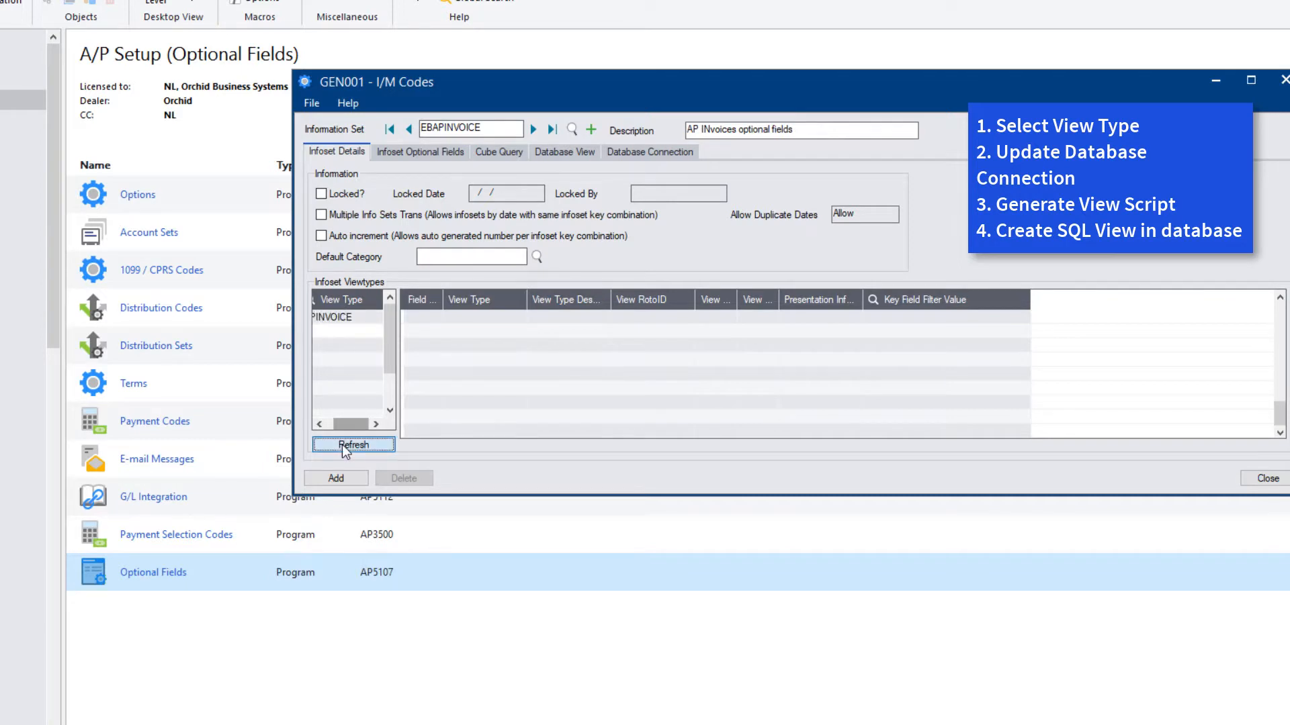
# Enter the database password and successfully test the connection to GEN001 on Sage300c2018.
pyautogui.click(621, 152)
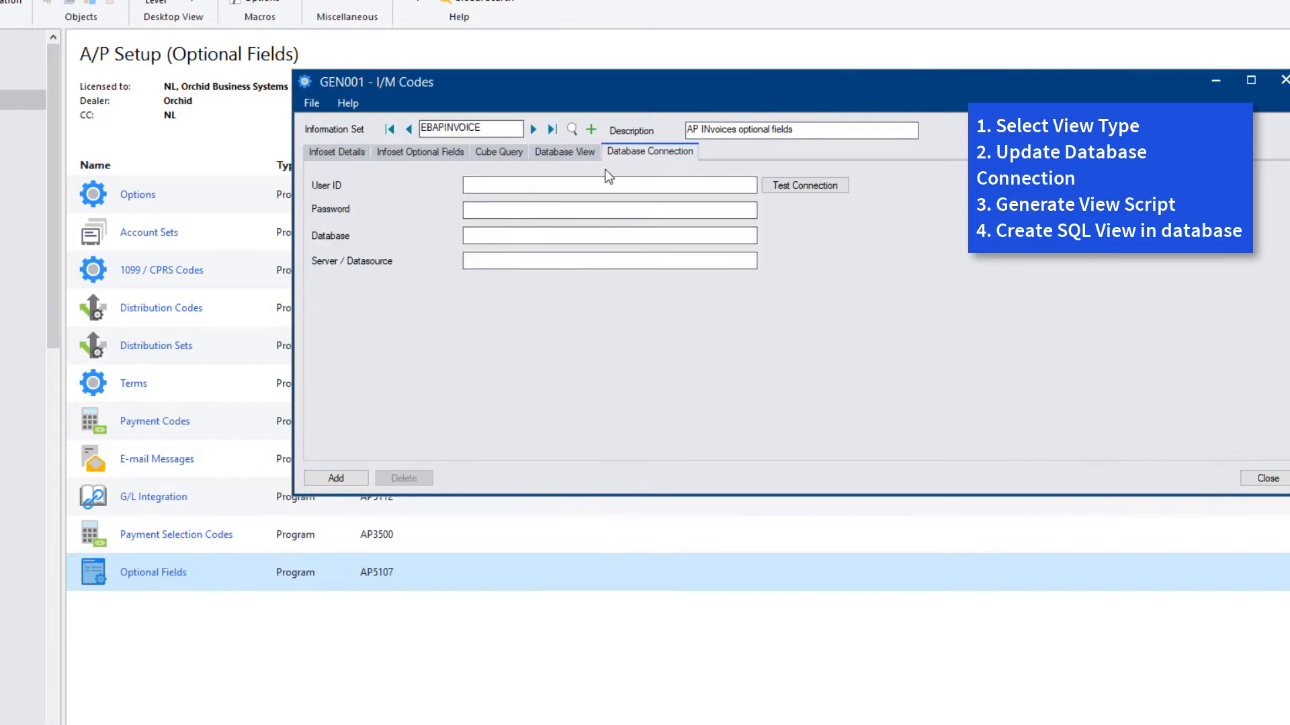
pyautogui.write('orchid')
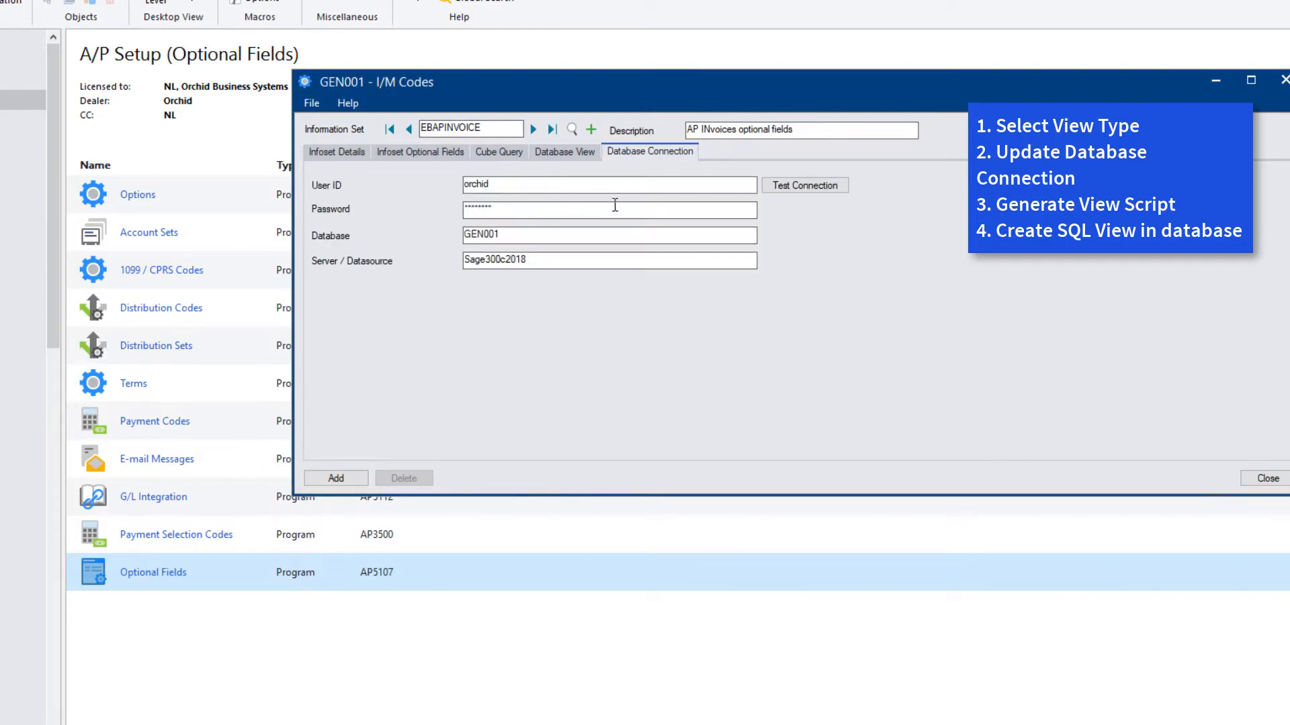
pyautogui.click(824, 187)
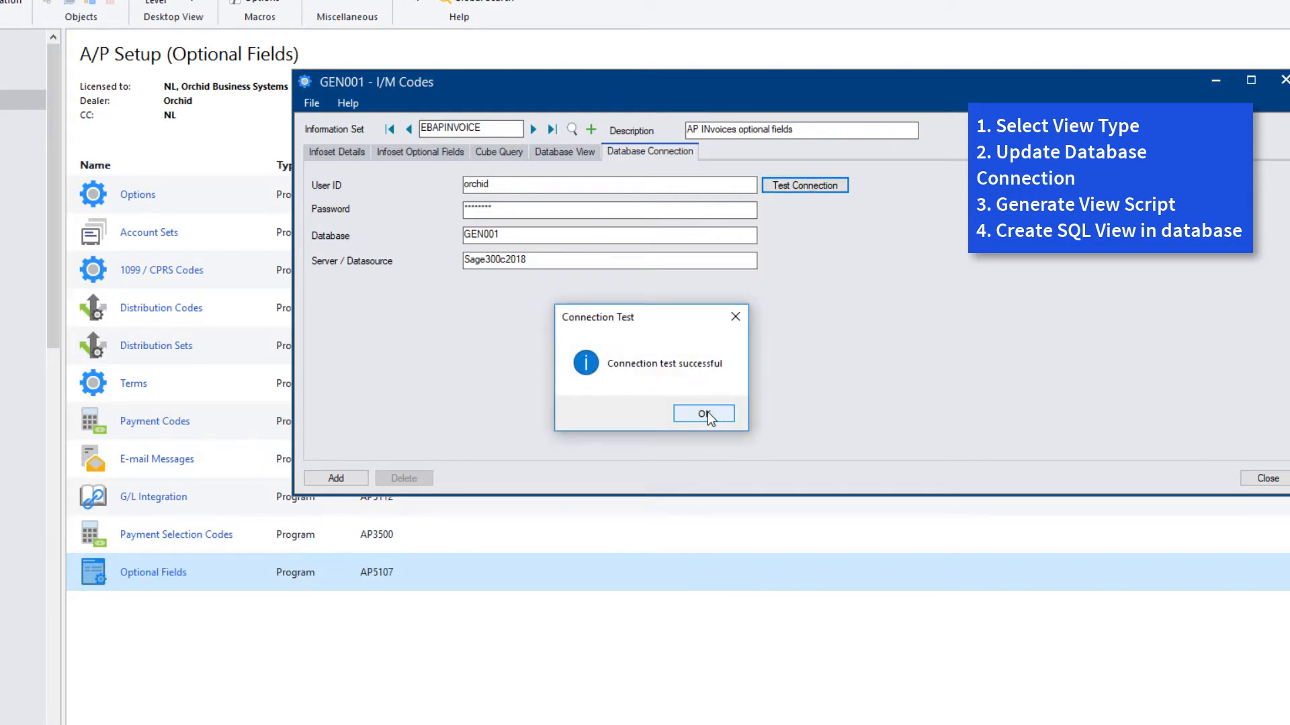
pyautogui.click(704, 413)
pyautogui.click(565, 152)
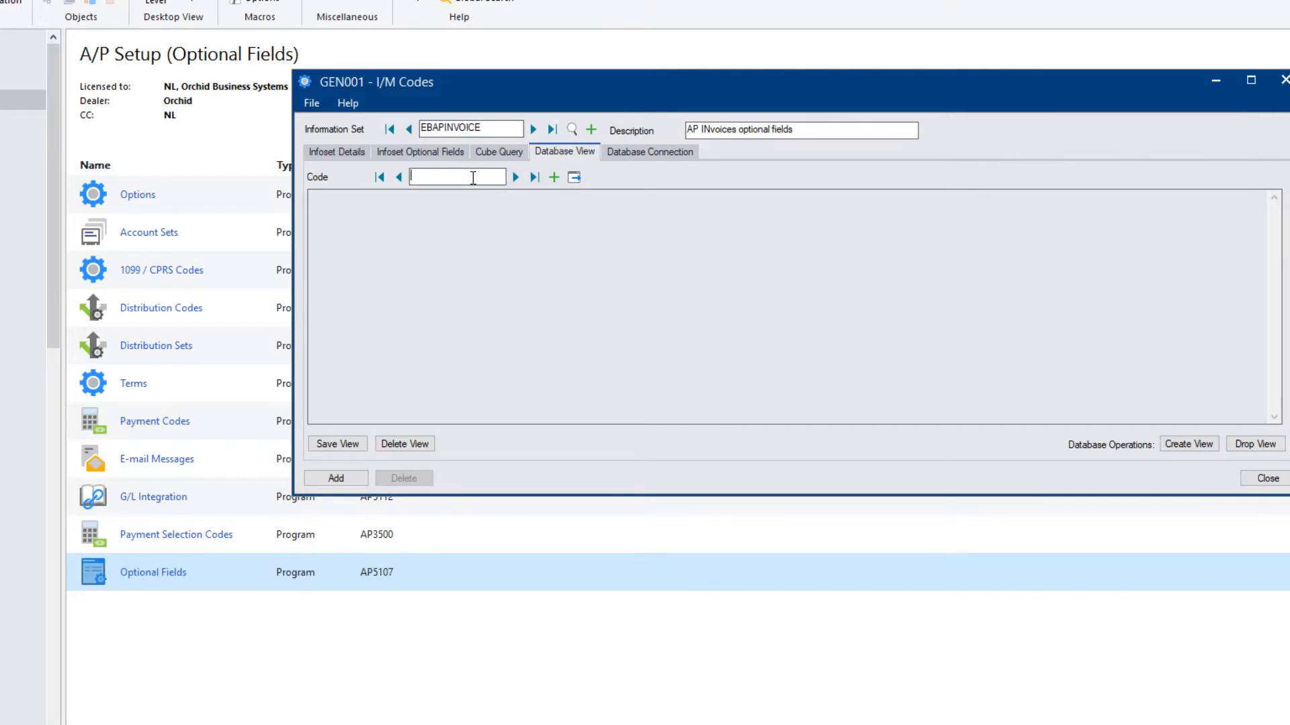
# Generate the default CREATE VIEW script for VEBAPINVOICE, save it, and add the record.
pyautogui.write('VEBAPINVOICE')
pyautogui.click(575, 177)
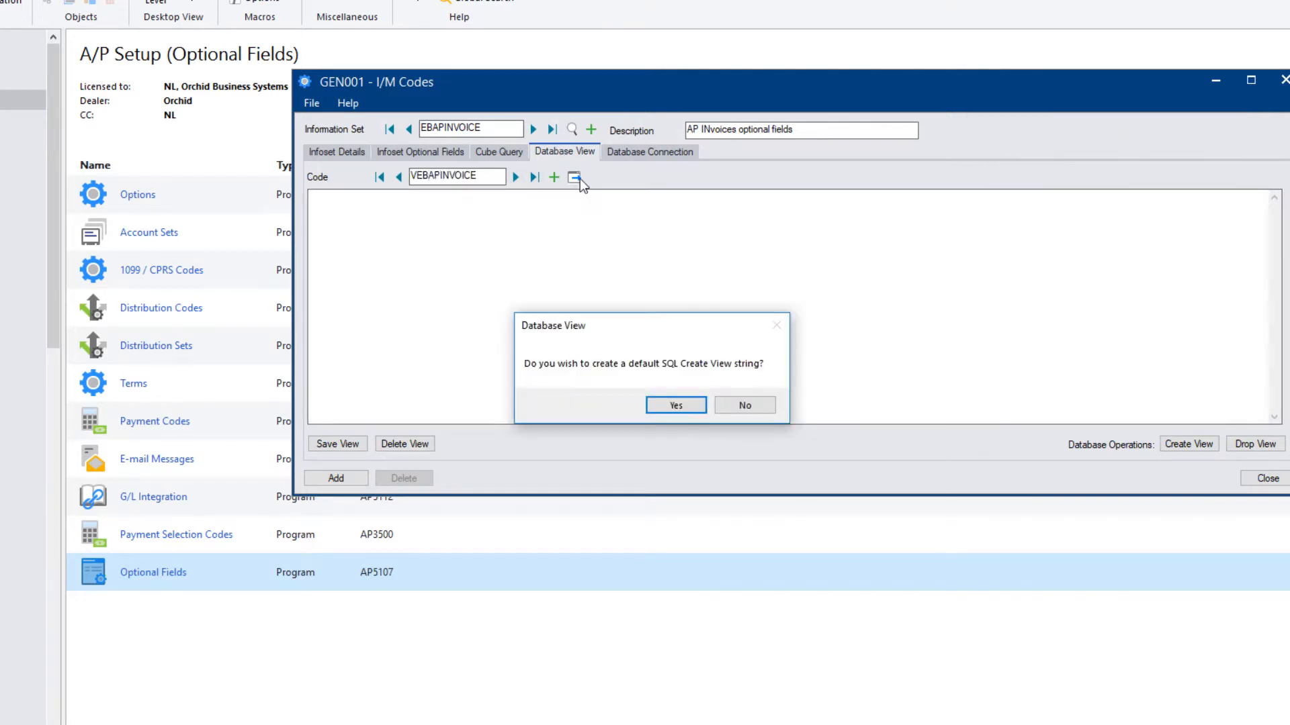
pyautogui.click(686, 408)
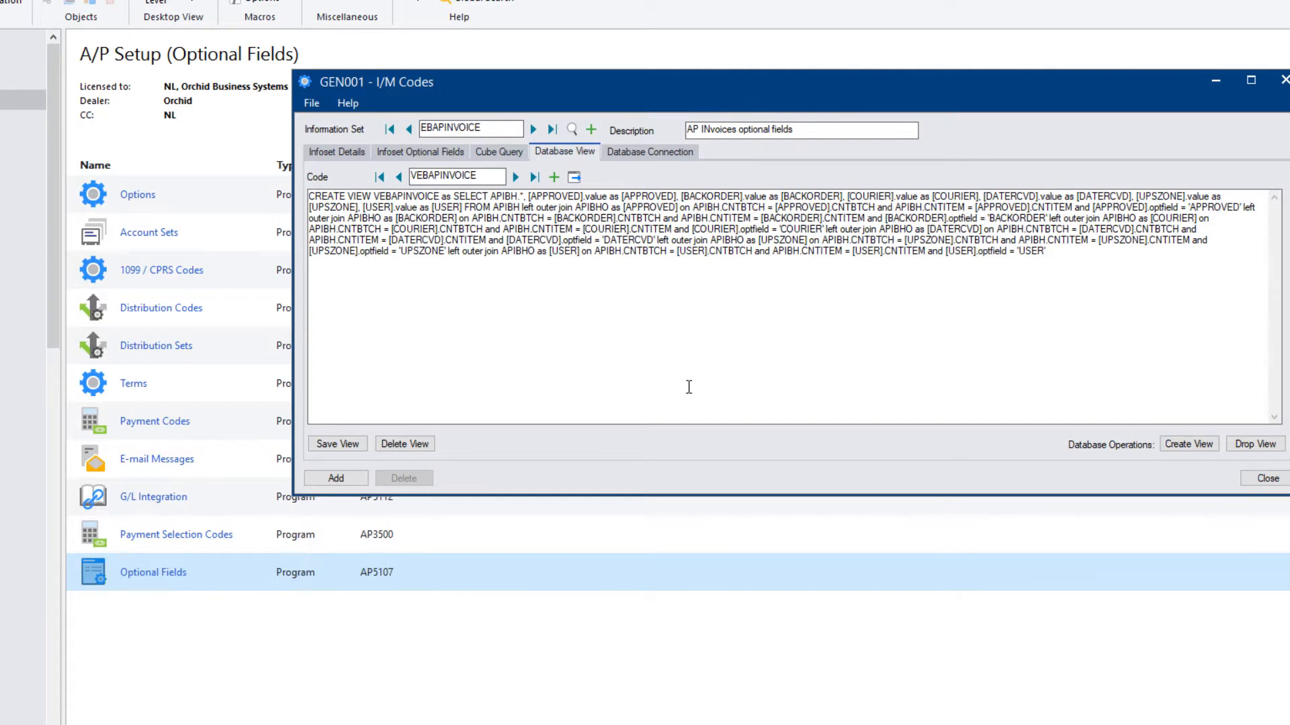
pyautogui.click(341, 444)
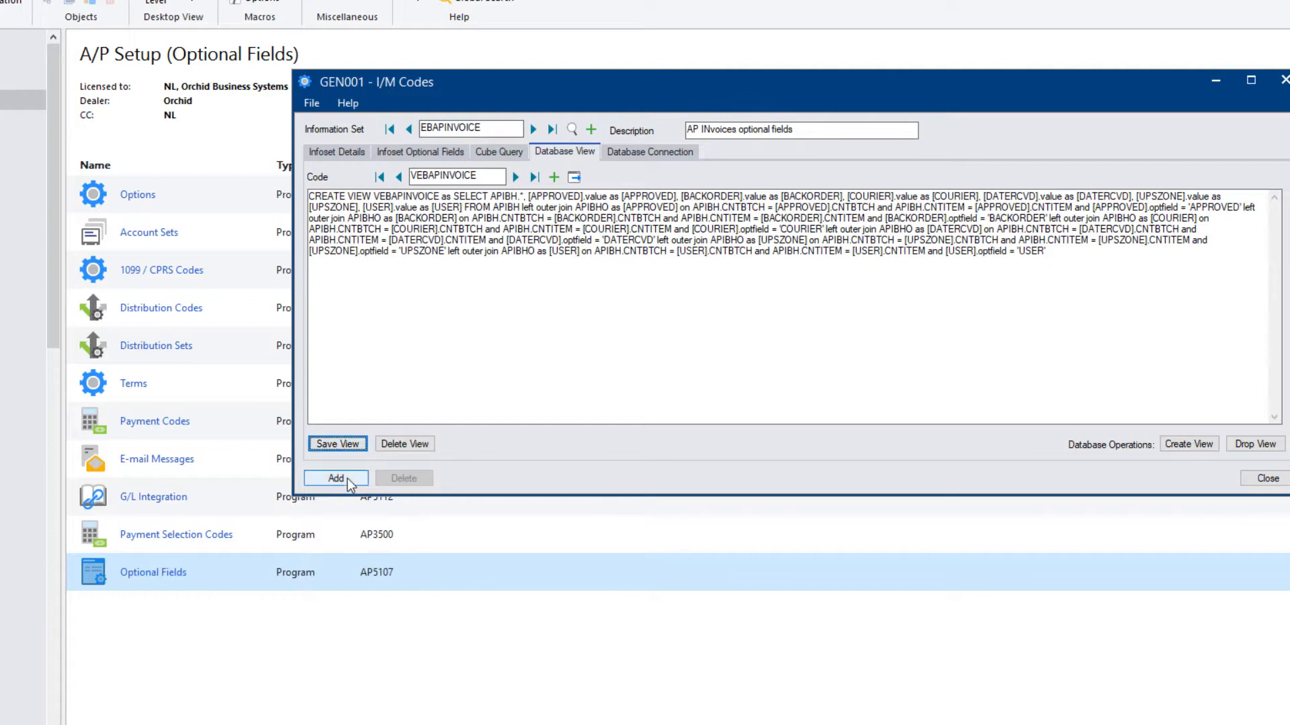
pyautogui.click(348, 480)
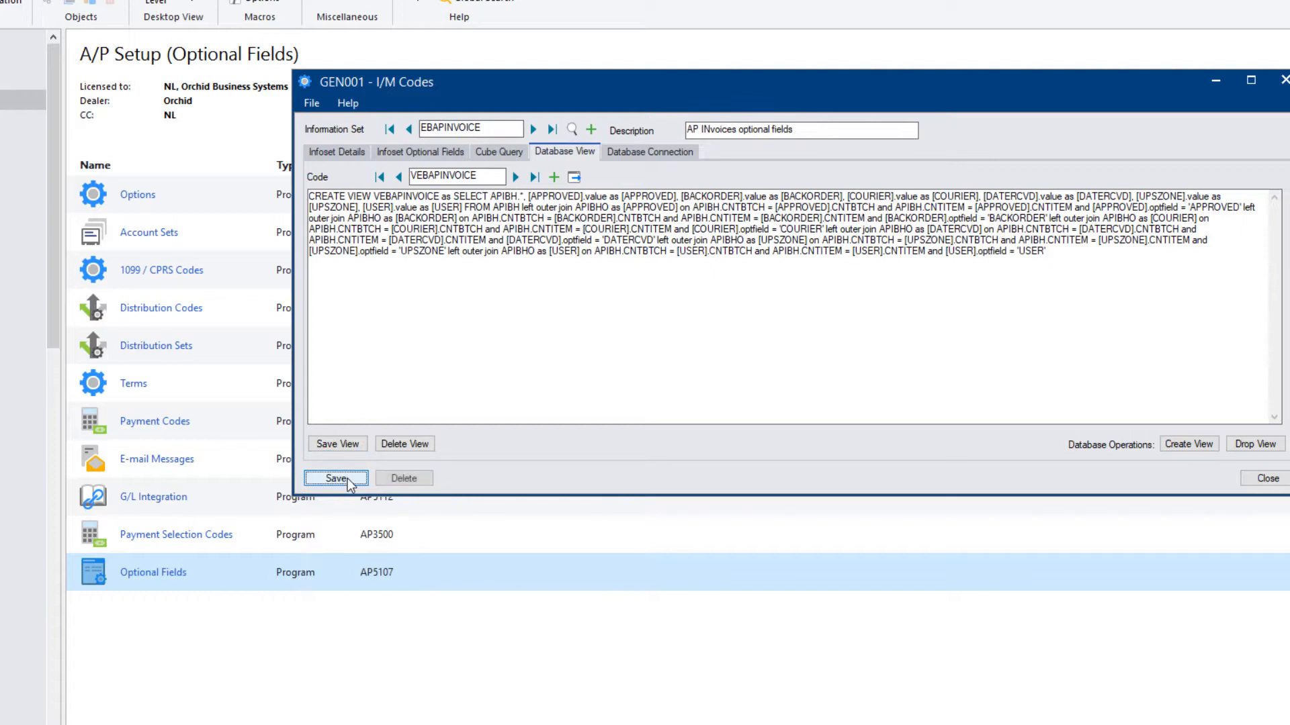
# Create the VEBAPINVOICE view in the SQL database.
pyautogui.click(1187, 449)
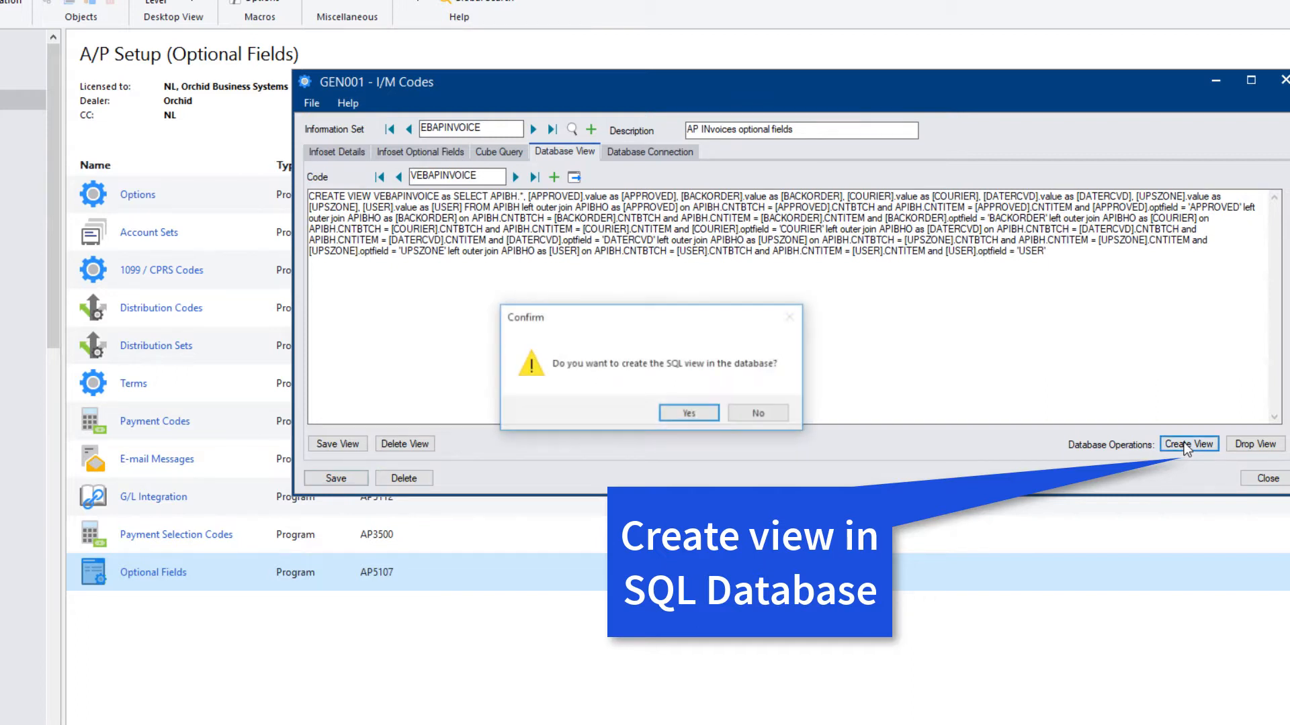
pyautogui.click(680, 414)
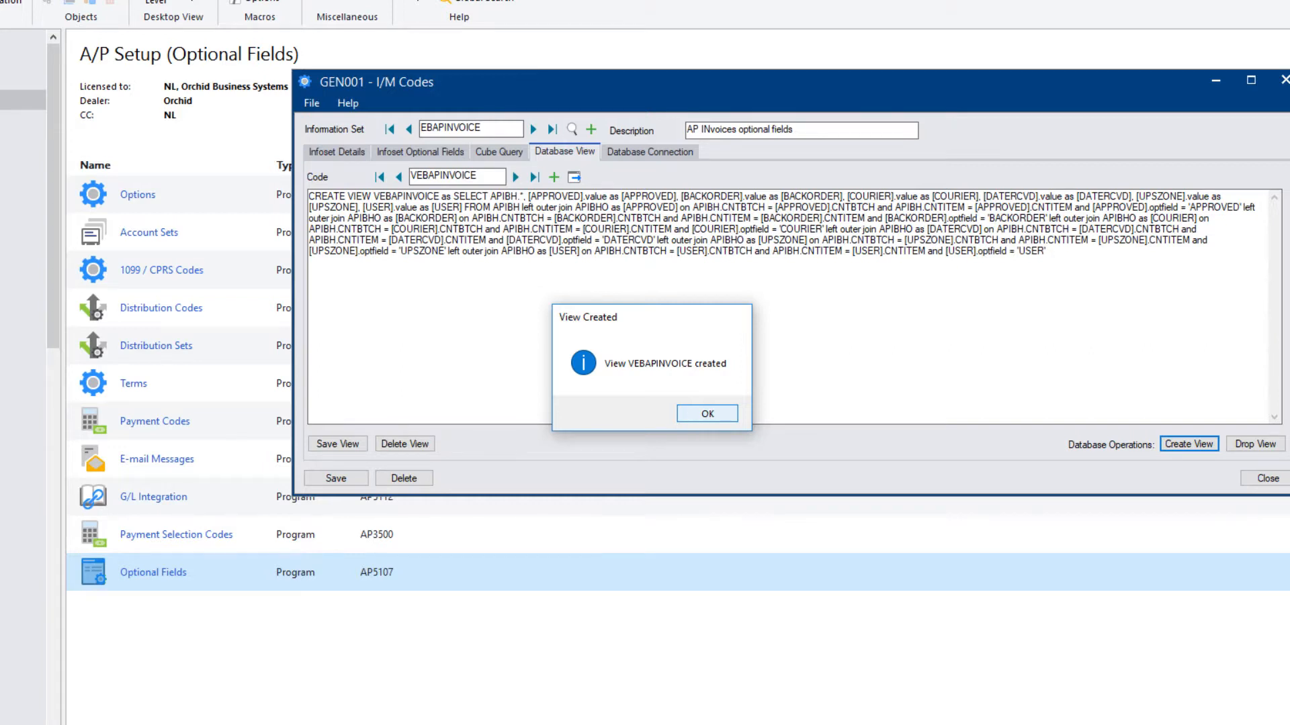
pyautogui.click(693, 417)
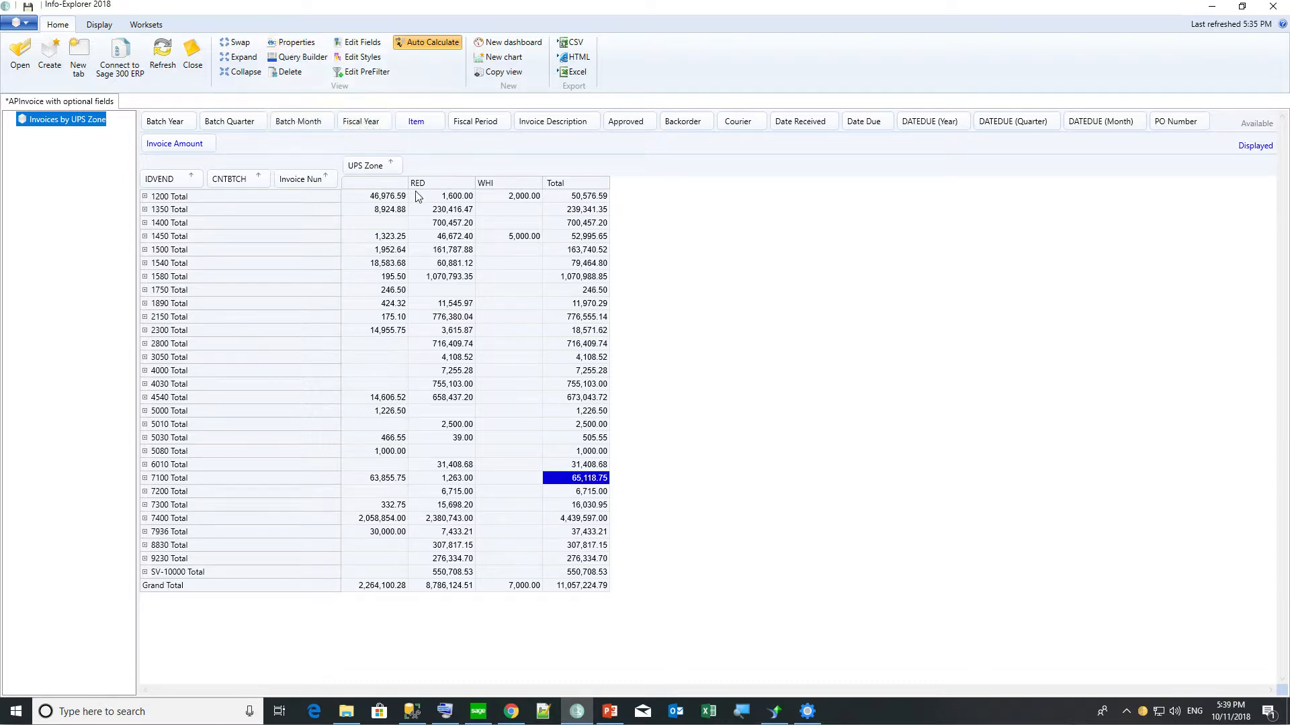
# Expand vendor 1200 into batch totals and open Query Builder for the VEBAPINVOICE cube.
pyautogui.click(144, 197)
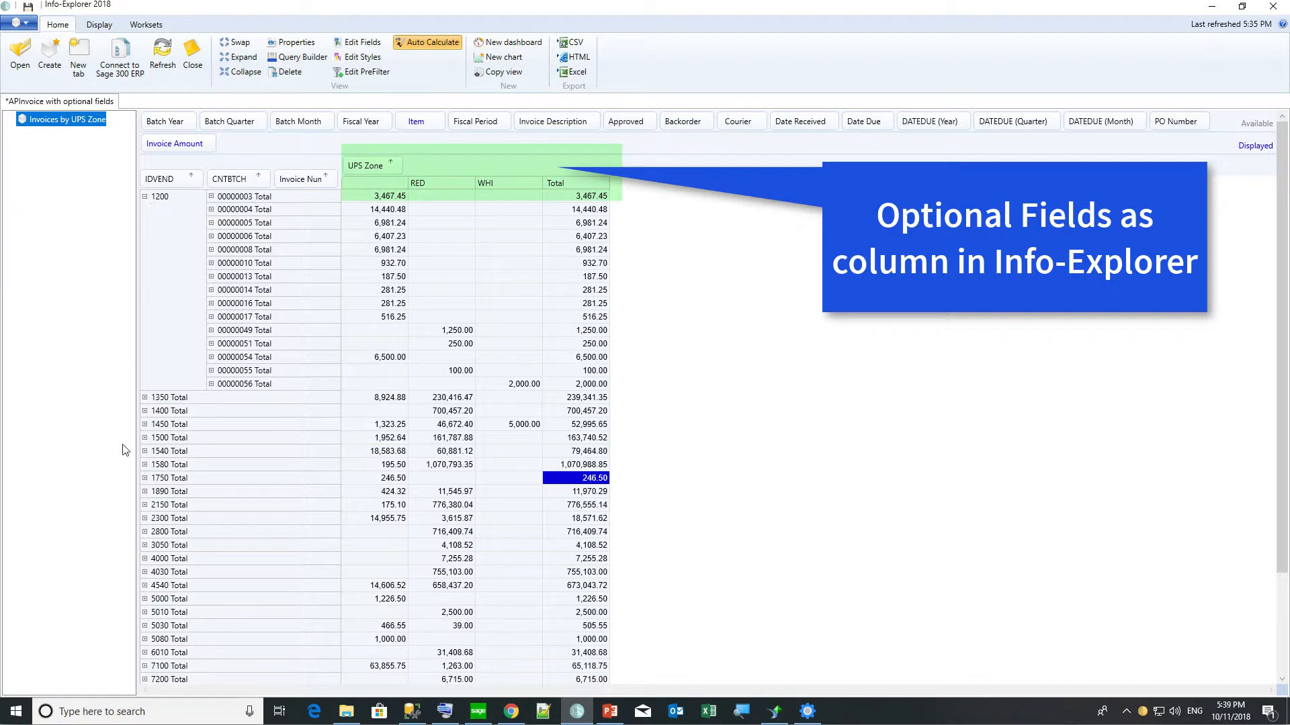
pyautogui.click(289, 49)
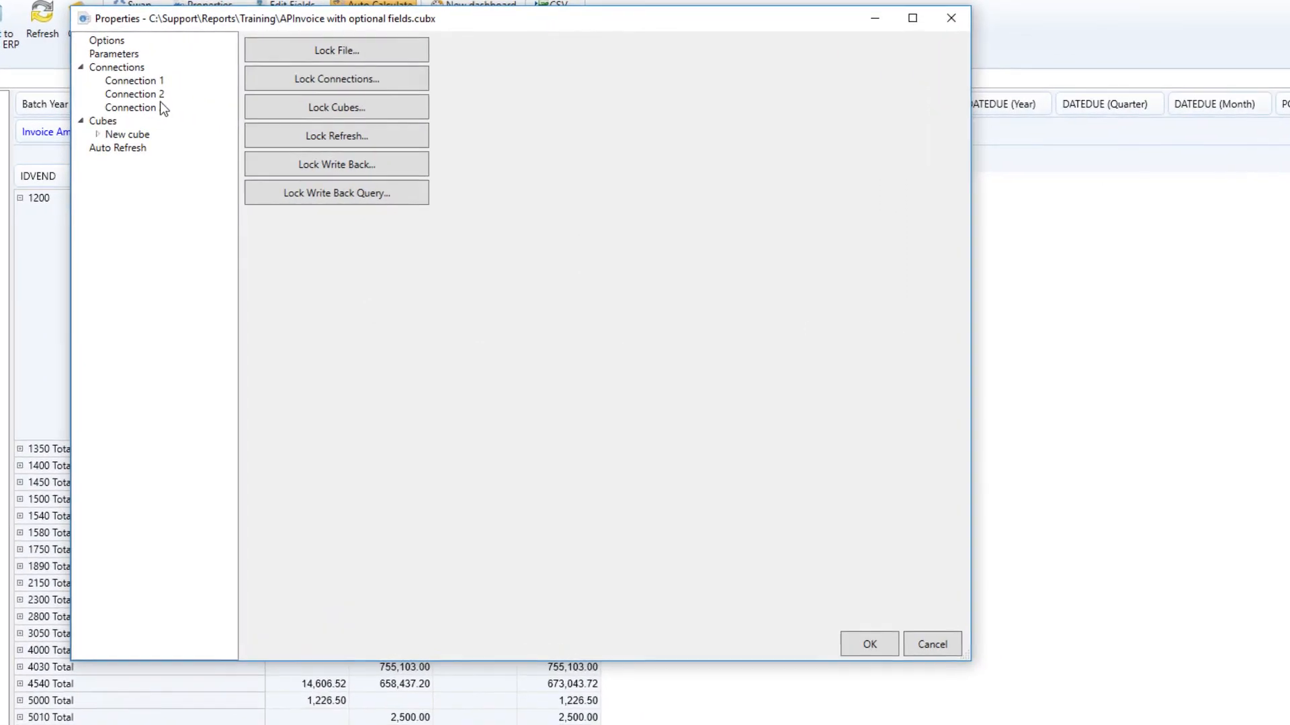
pyautogui.click(134, 137)
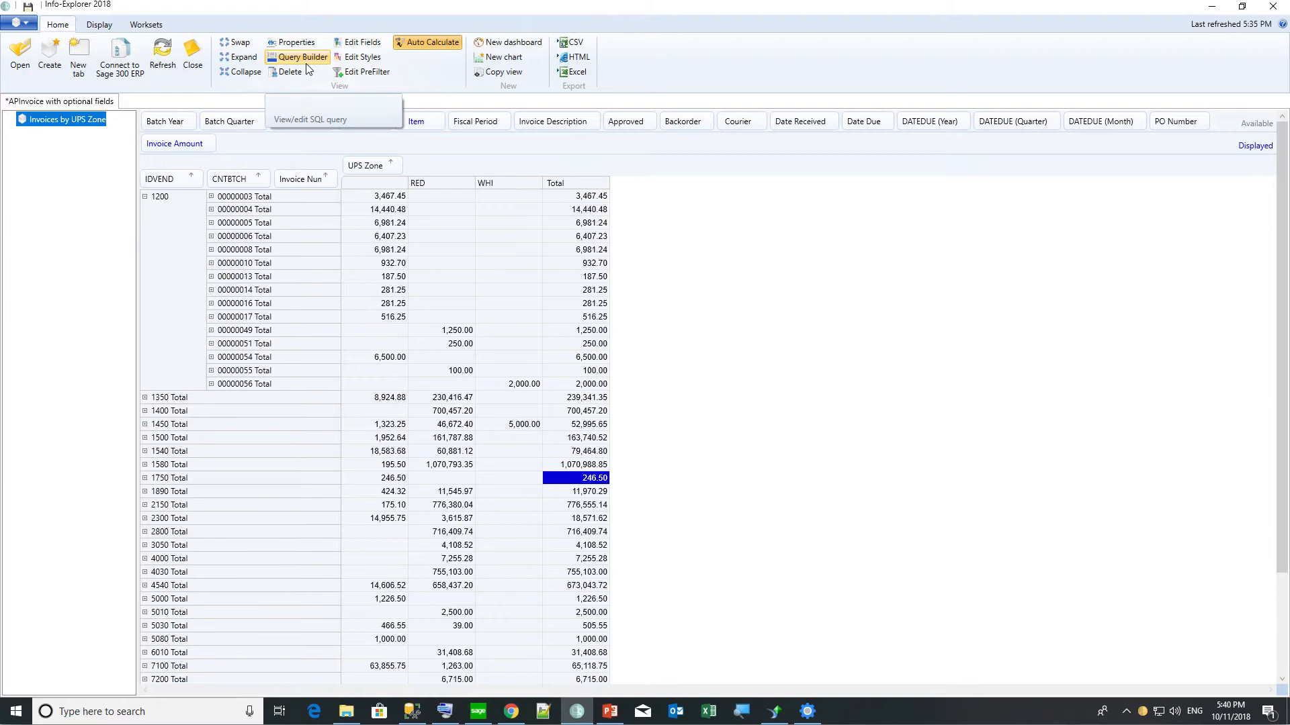
pyautogui.click(305, 62)
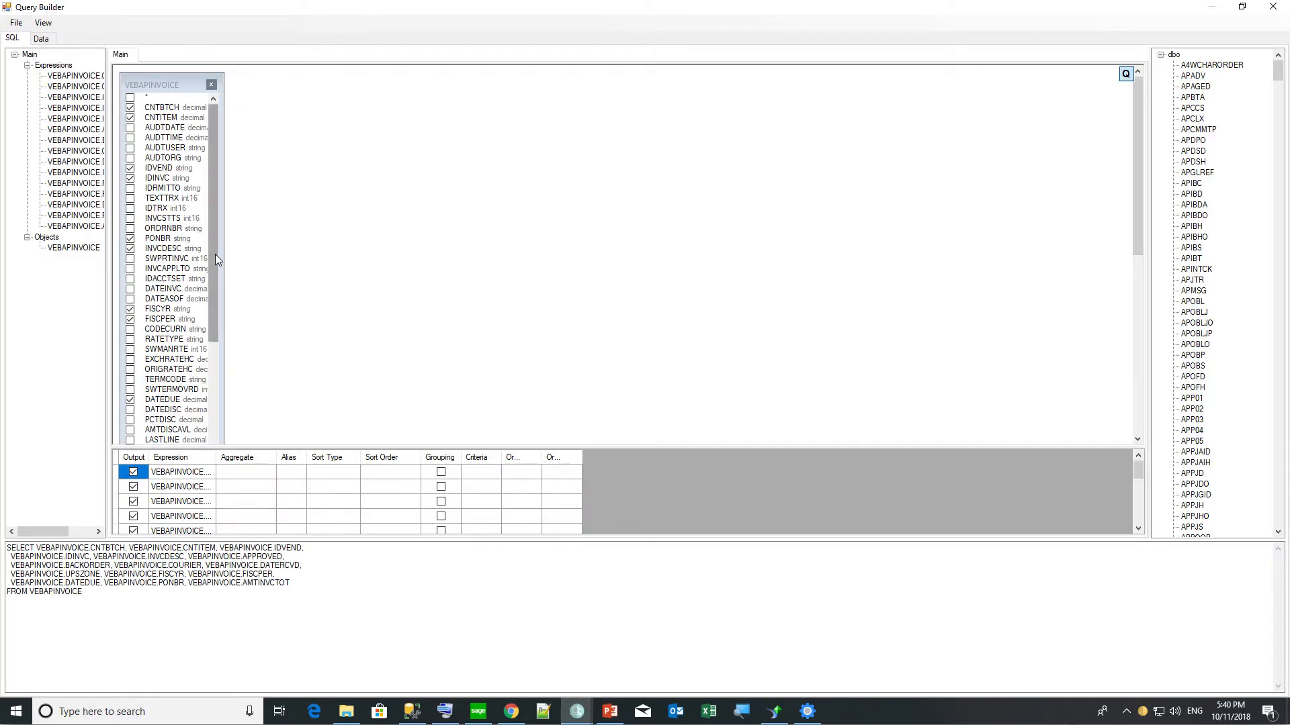
# Untick and re-tick APPROVED so it moves to the end of the SELECT list.
pyautogui.moveTo(213, 253); pyautogui.dragTo(156, 417)
pyautogui.scroll(-1, 147, 406)
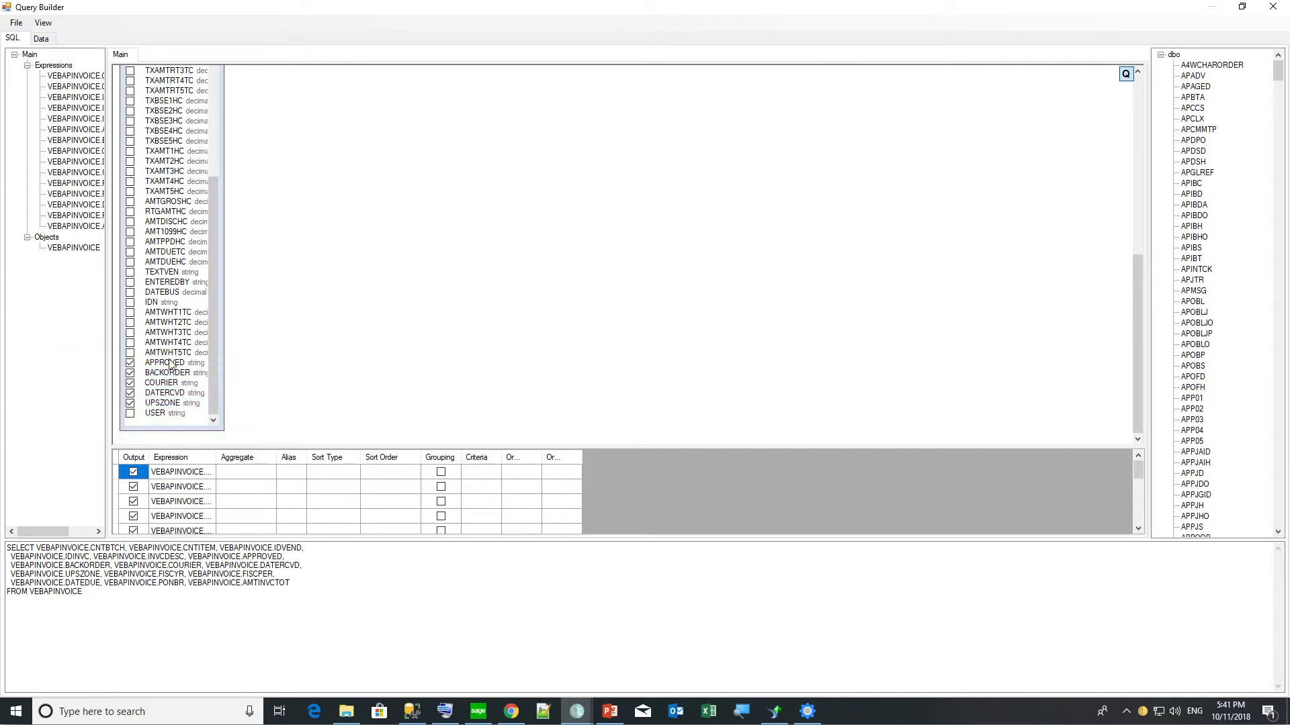
pyautogui.click(132, 364)
pyautogui.click(132, 363)
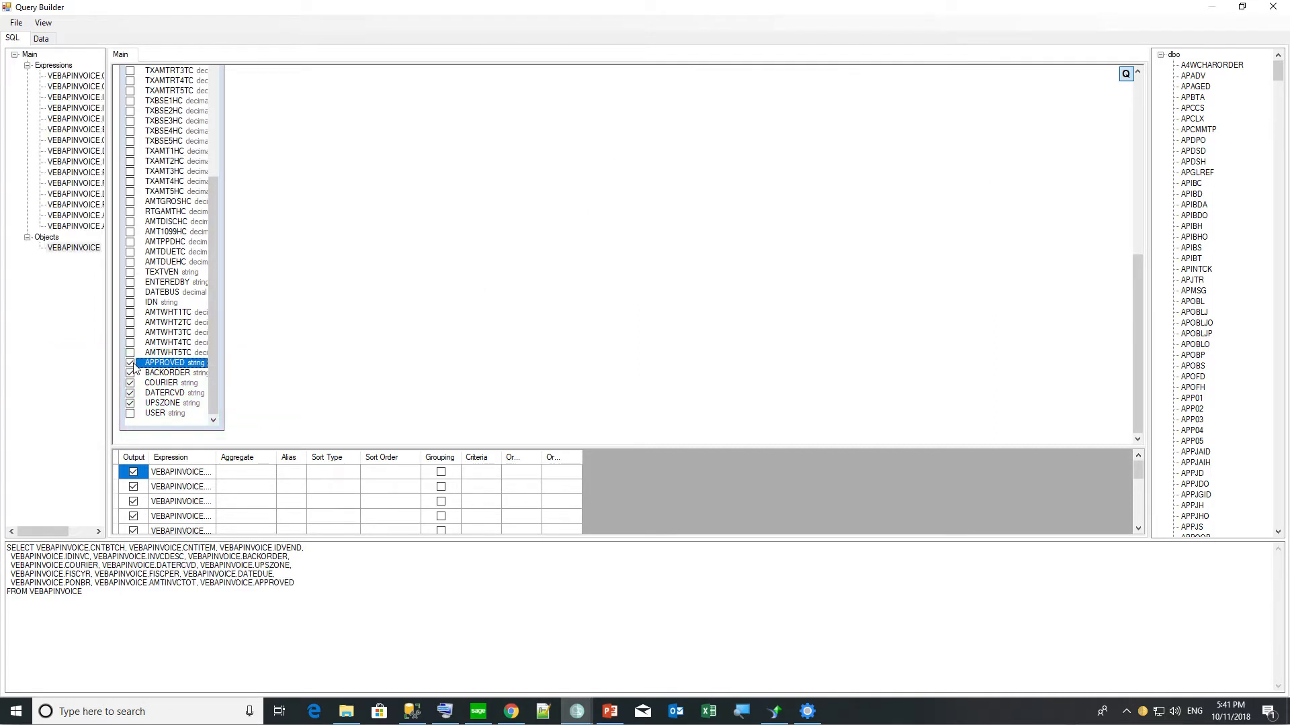